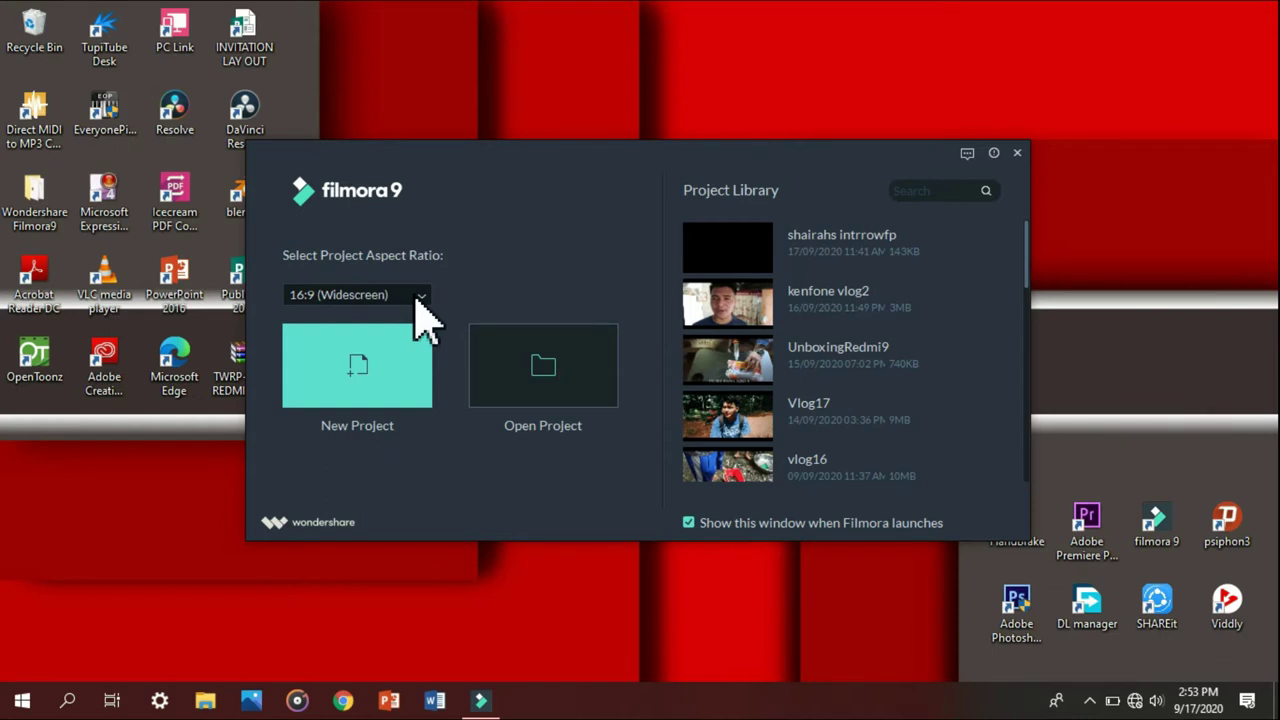
Create a new project with the 16:9 (Widescreen) aspect ratio.
click(421, 297)
click(415, 297)
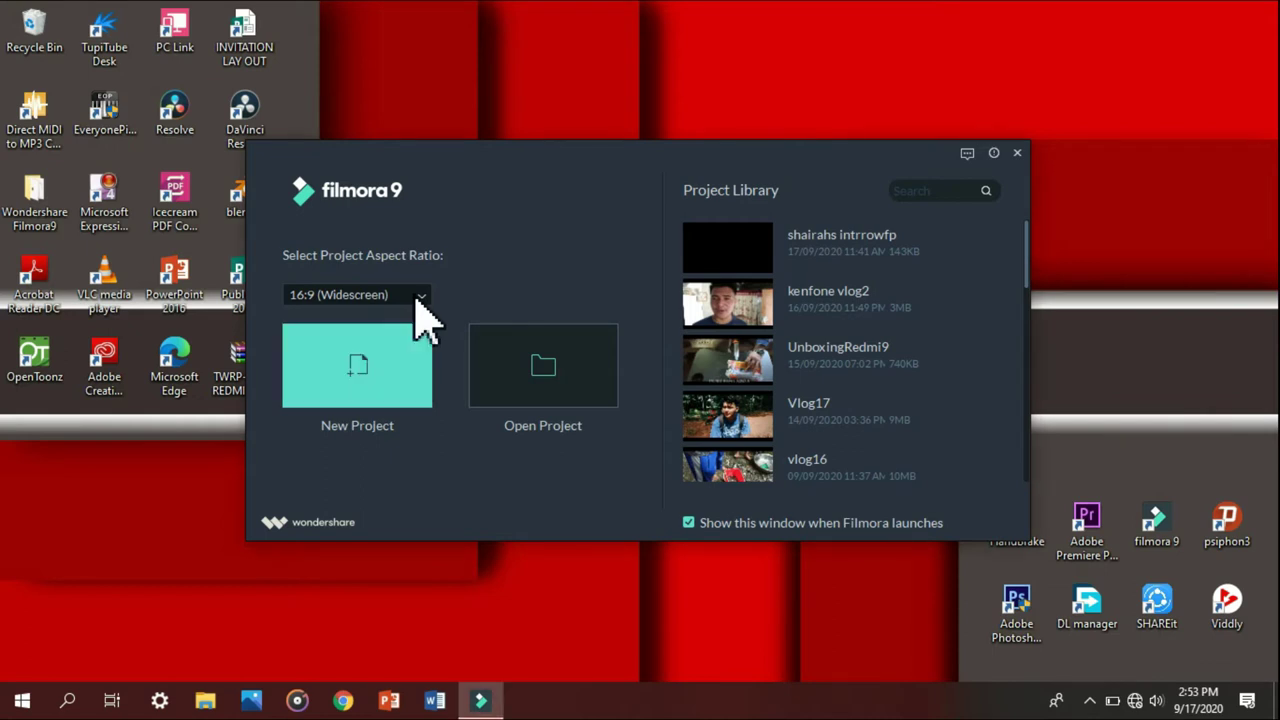
click(418, 297)
click(418, 297)
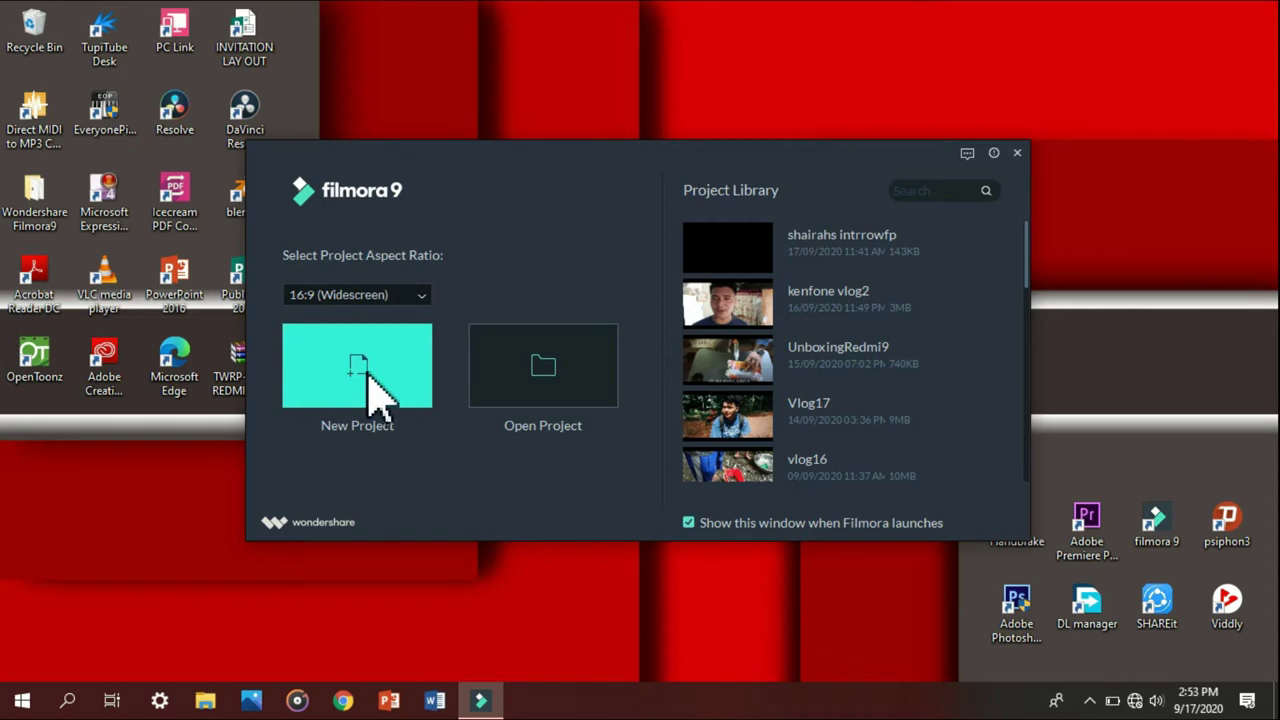
click(1093, 701)
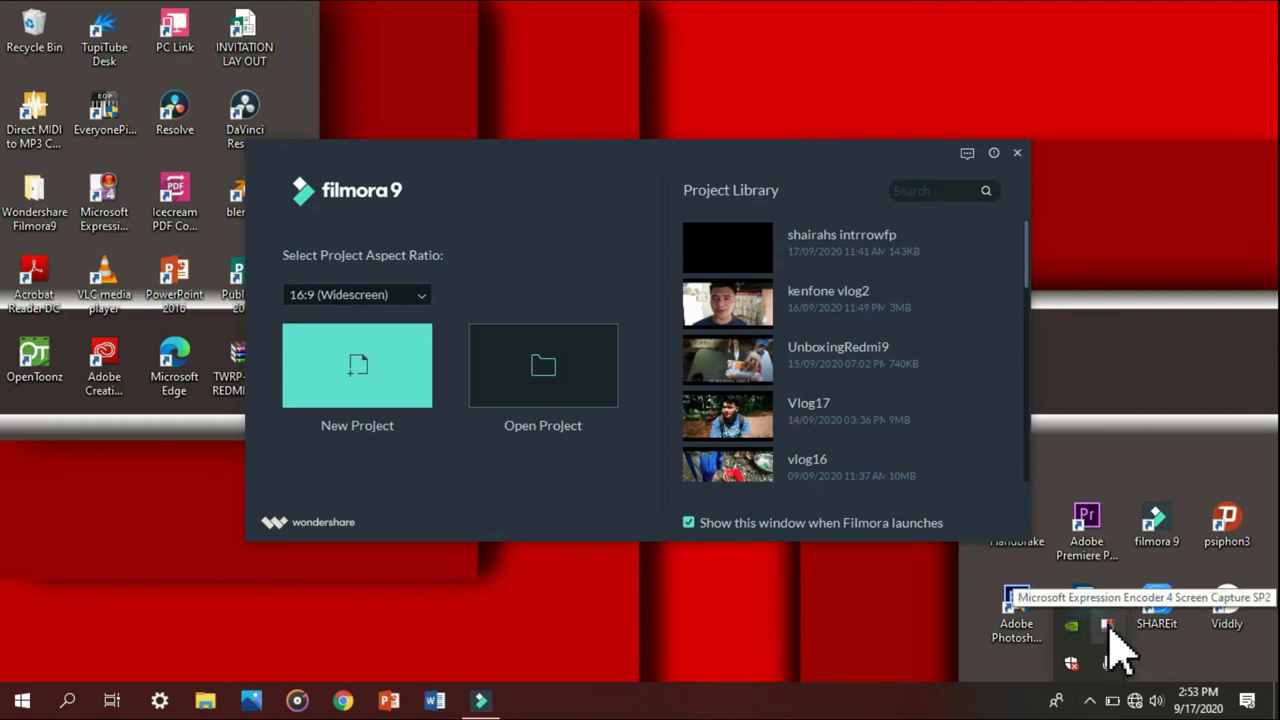
click(1090, 700)
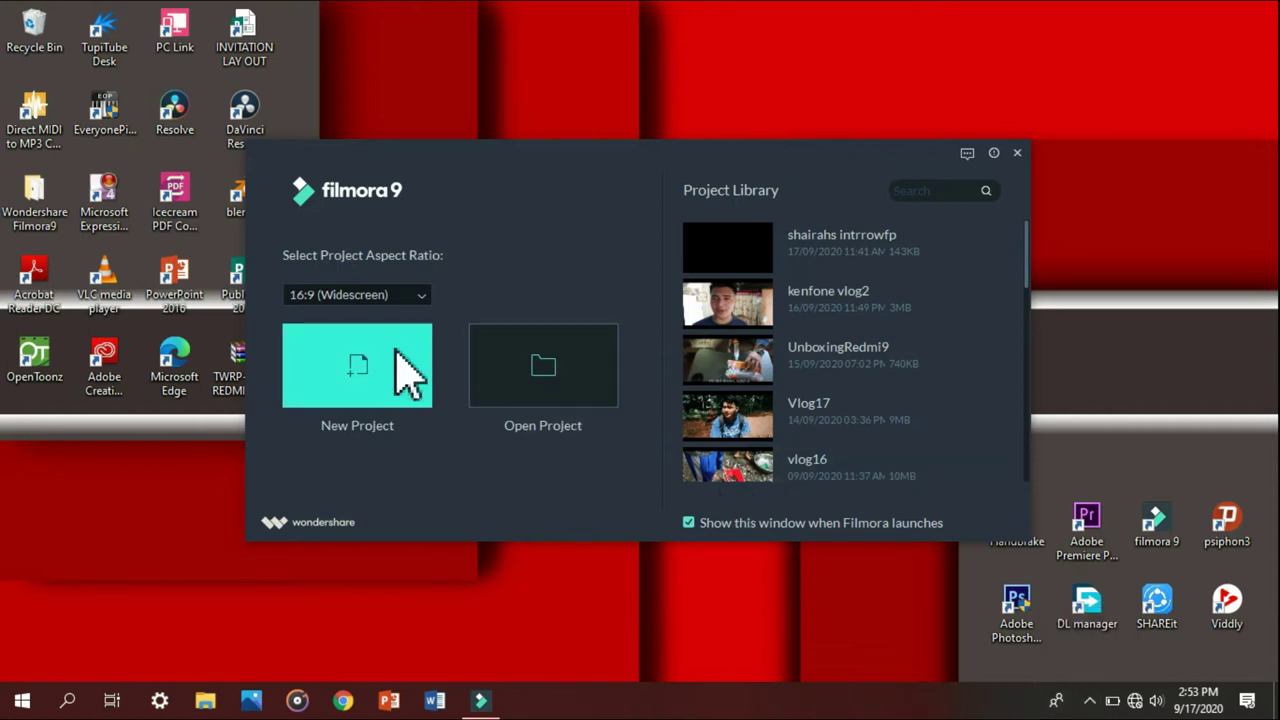
click(383, 385)
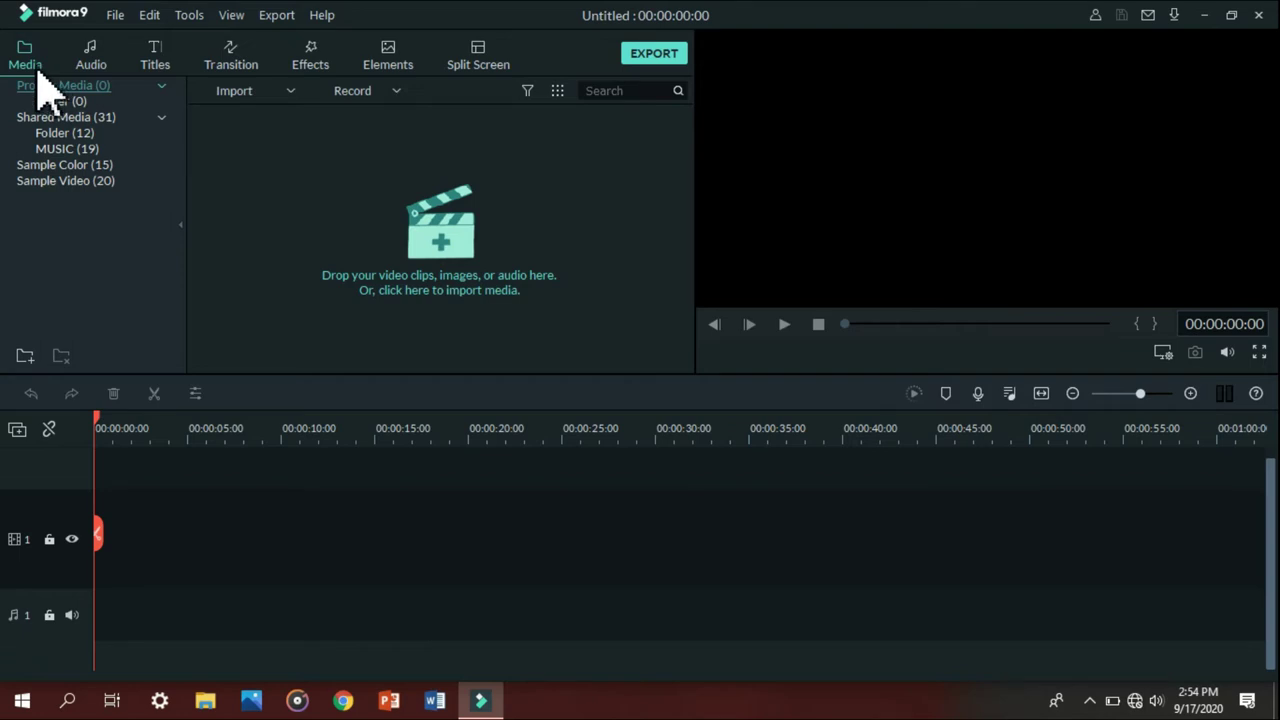
Look through the Audio, Titles, Transition and Effects libraries and return to the project's media library.
click(105, 60)
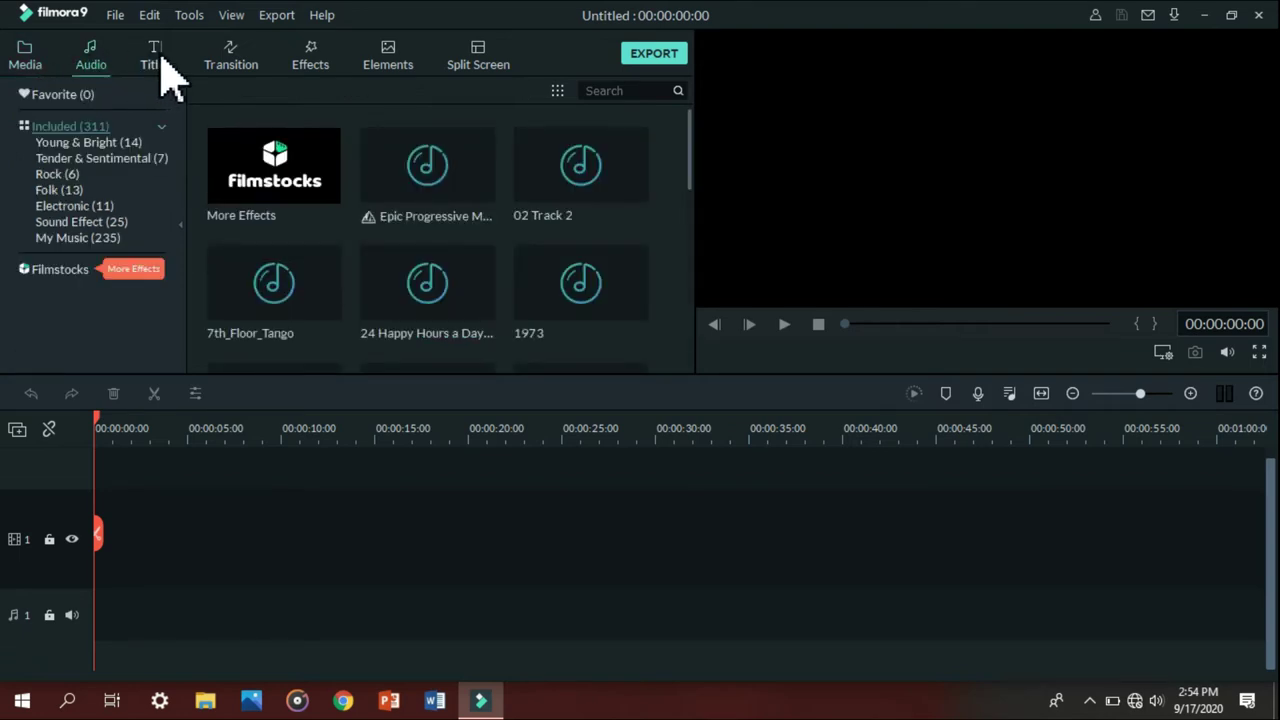
click(166, 72)
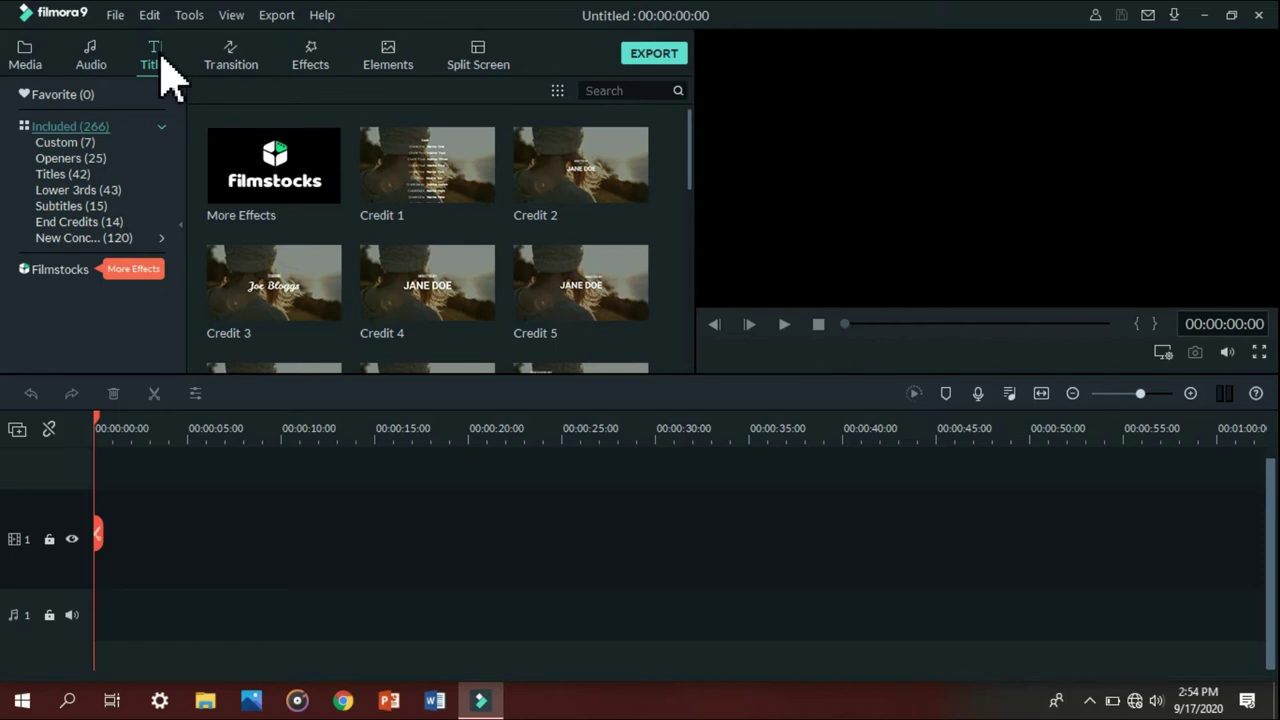
click(242, 78)
click(312, 68)
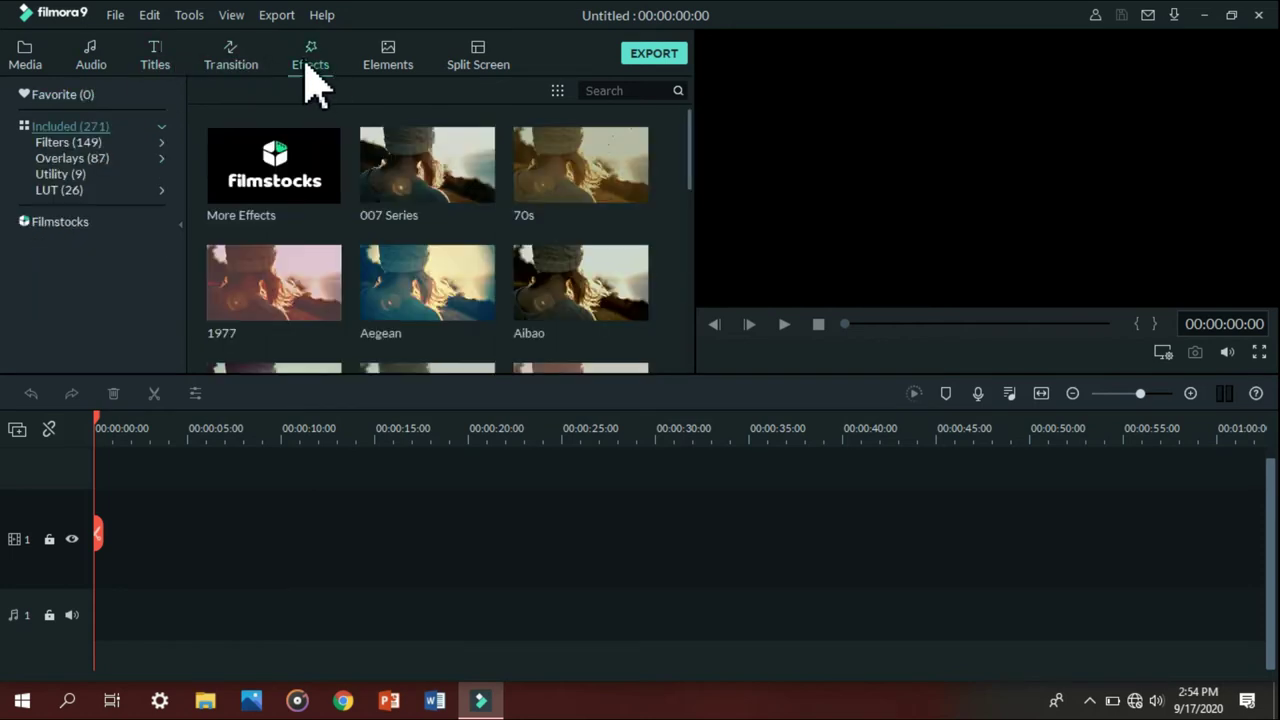
click(22, 66)
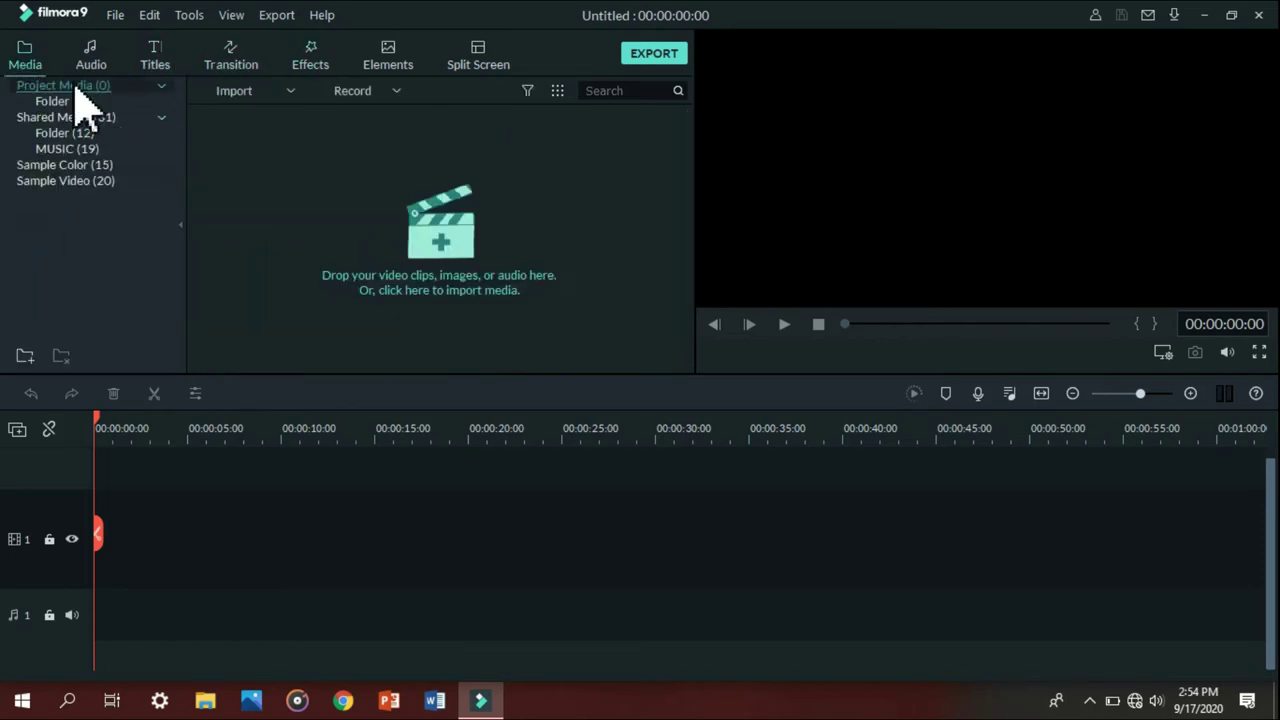
Import the video file VID_20200912_105222.mp4 from the KENFONE folder on drive C.
click(293, 96)
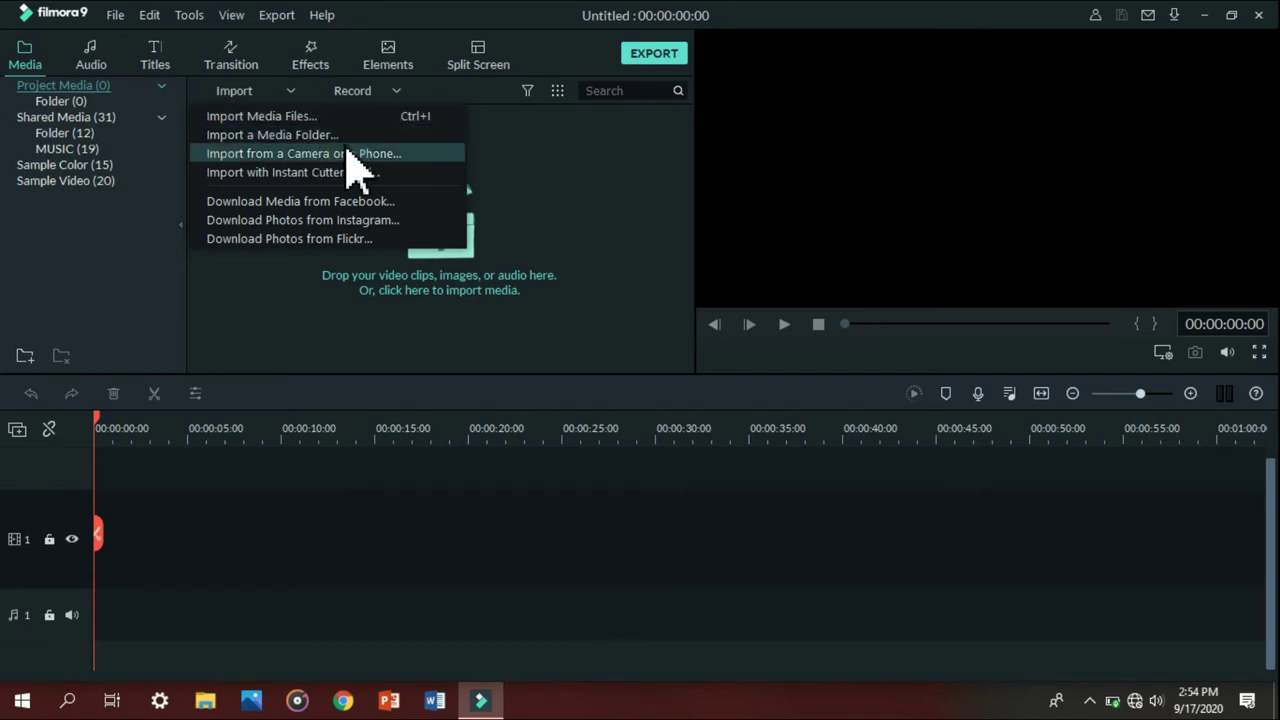
click(333, 118)
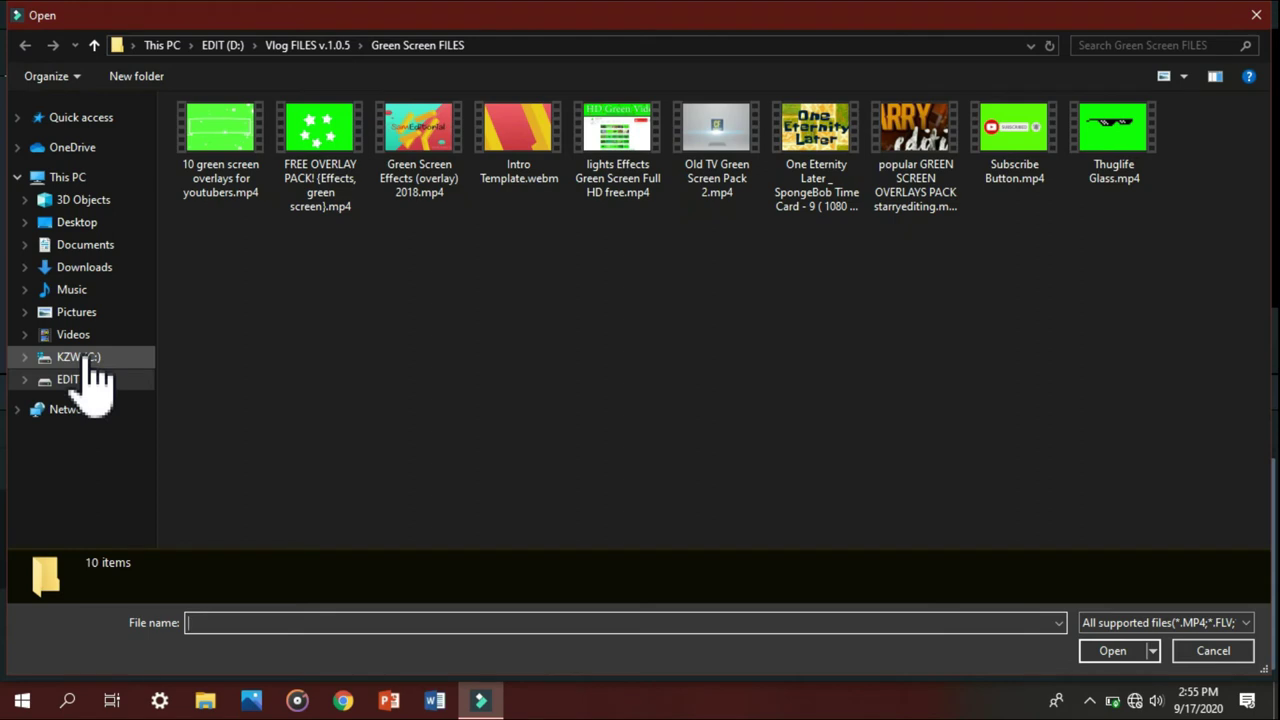
click(80, 357)
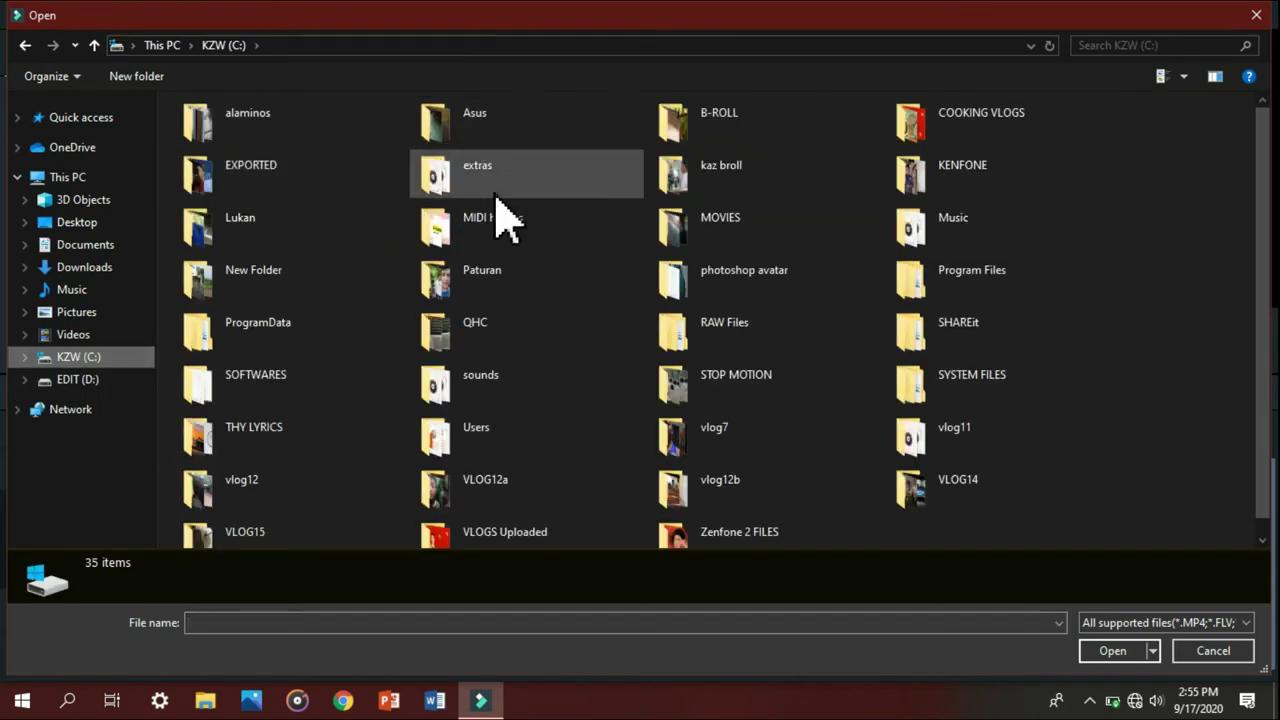
double_click(925, 195)
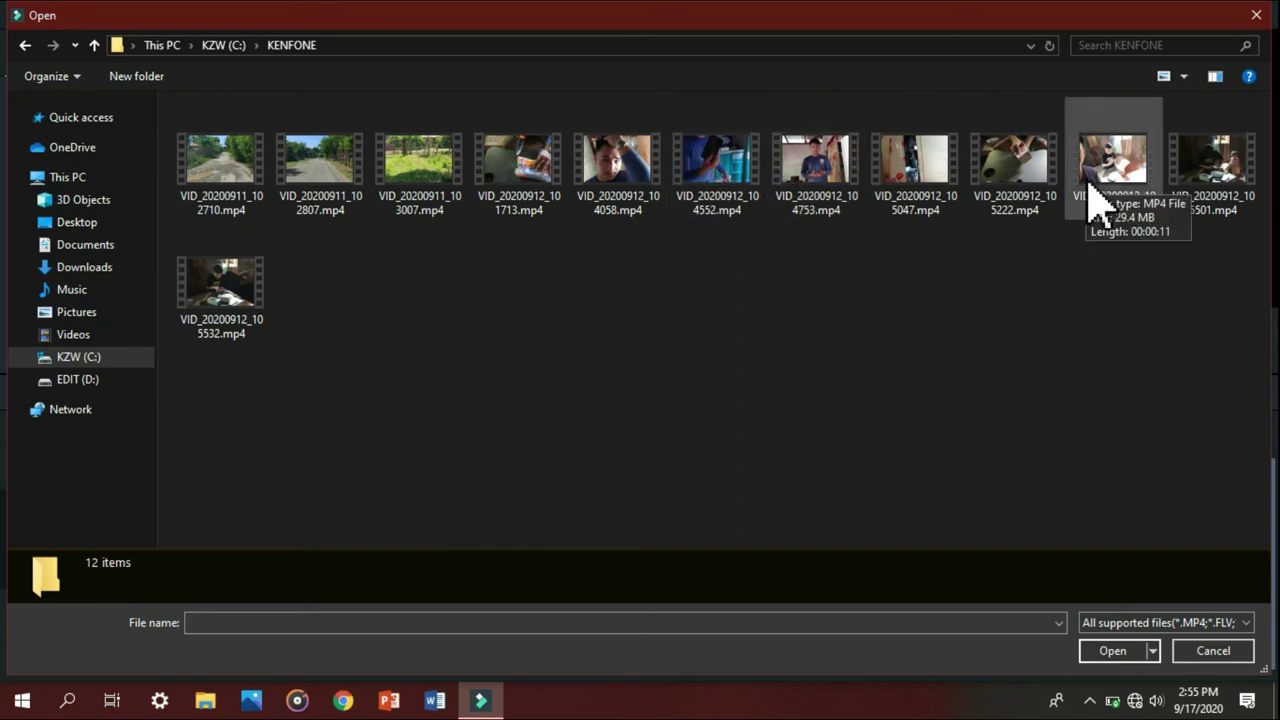
click(1005, 185)
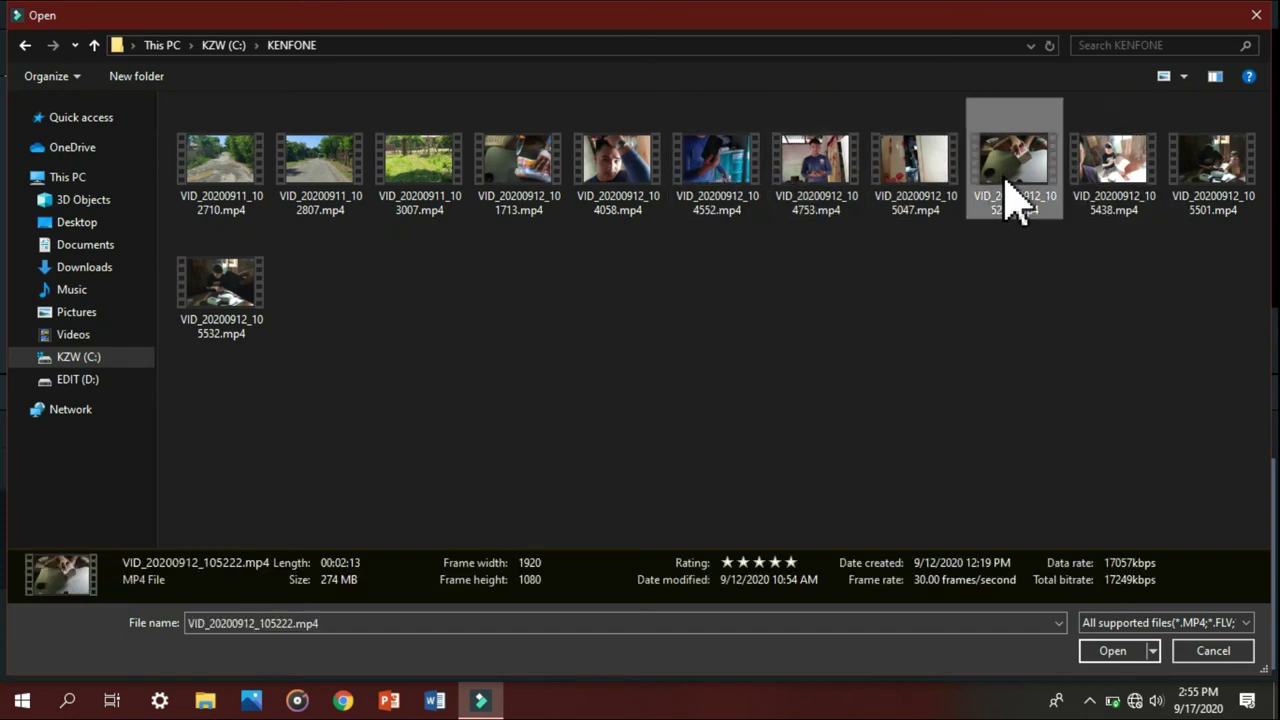
click(1112, 651)
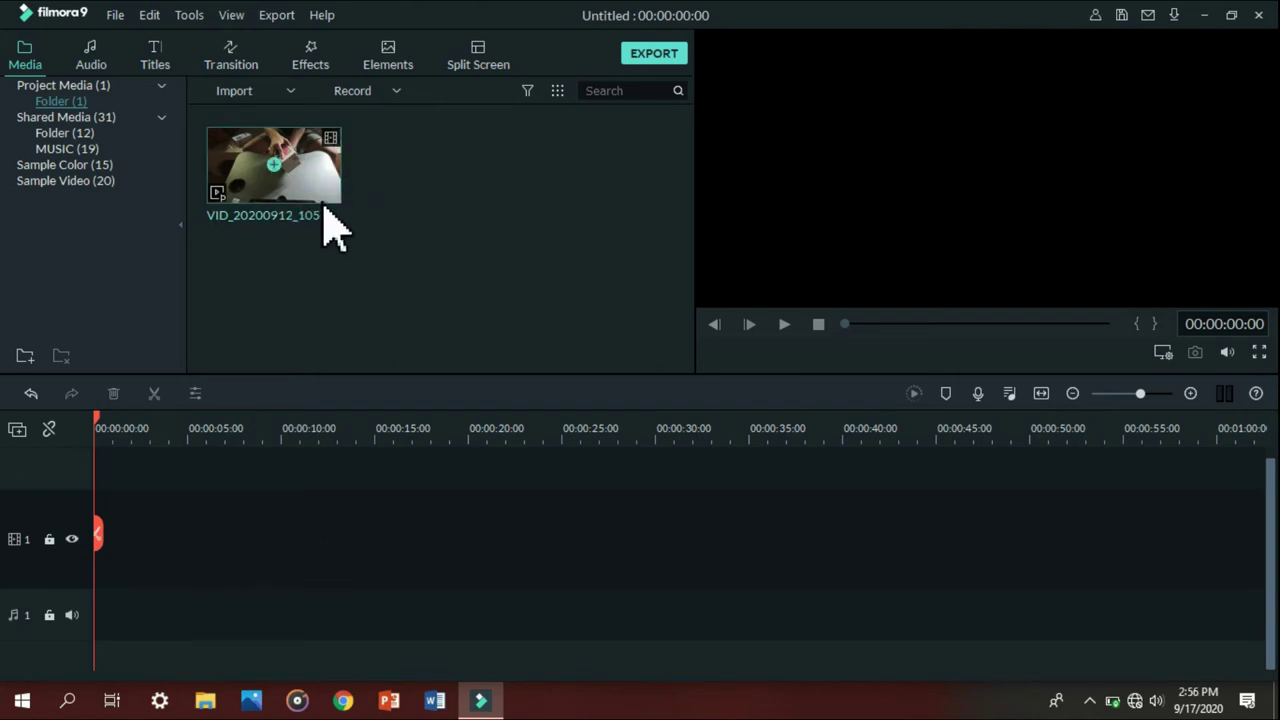
Place the imported clip at the start of video track 1, keeping the project settings at 1920 x 1080 25fps.
drag(324, 210, 87, 578)
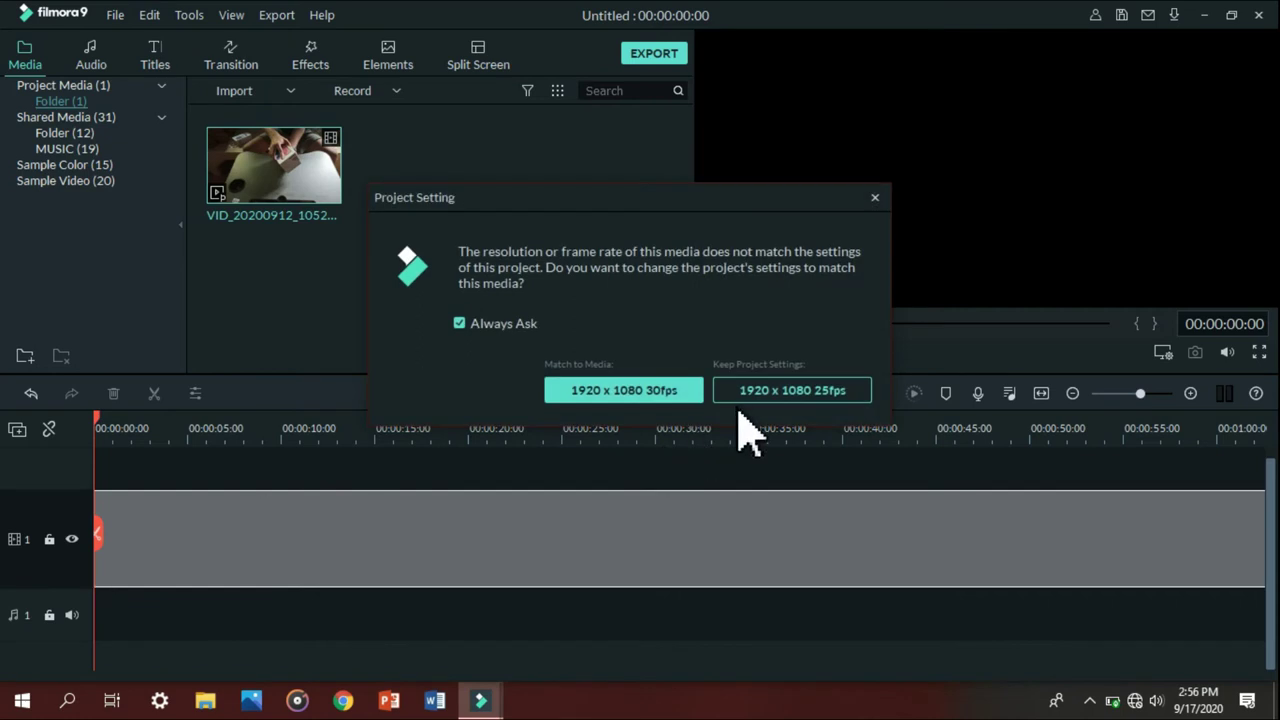
click(787, 394)
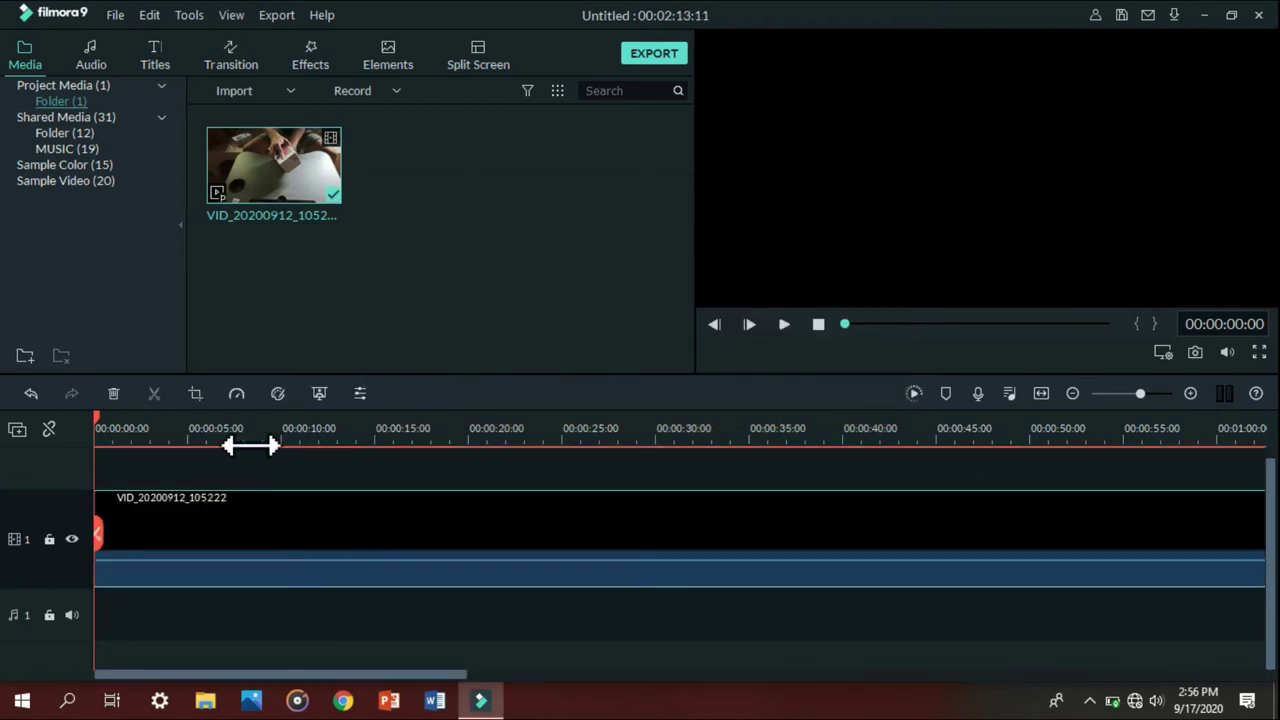
Scrub back and forth through roughly the first 35 seconds of the timeline clip to review the footage, and return the playhead to the start.
click(232, 520)
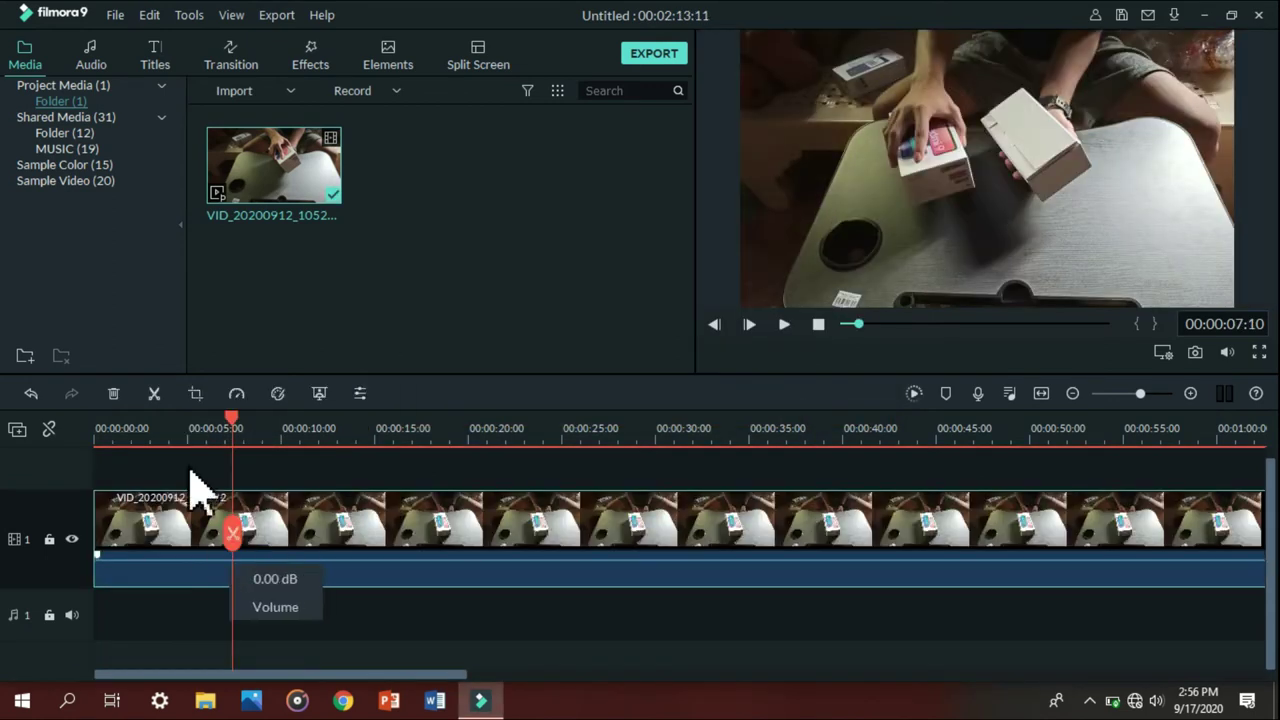
click(137, 425)
drag(131, 418, 9, 457)
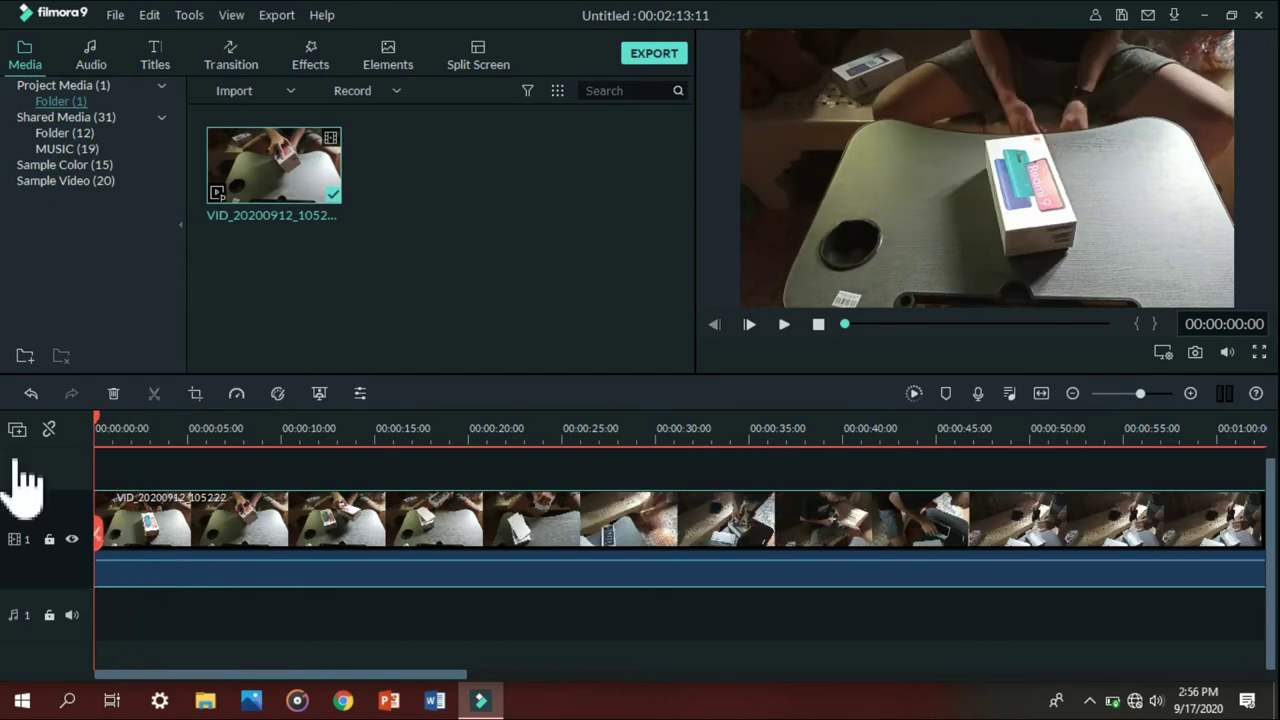
click(262, 478)
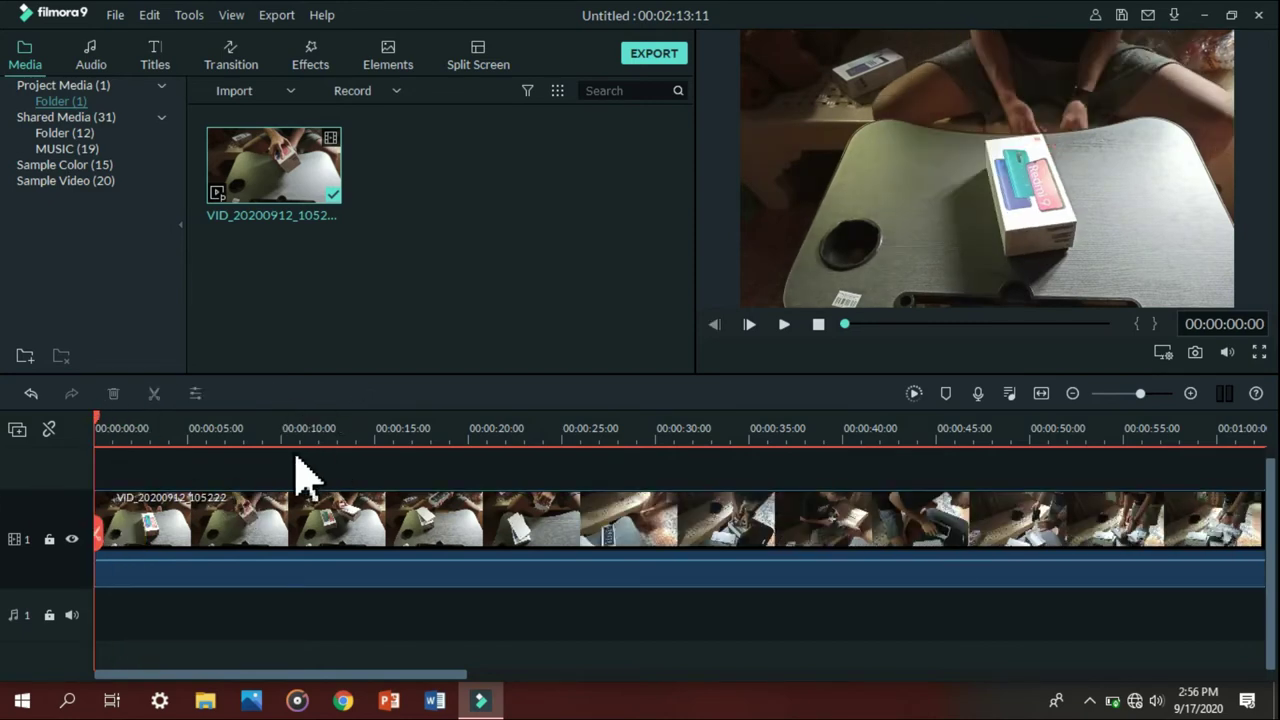
click(147, 432)
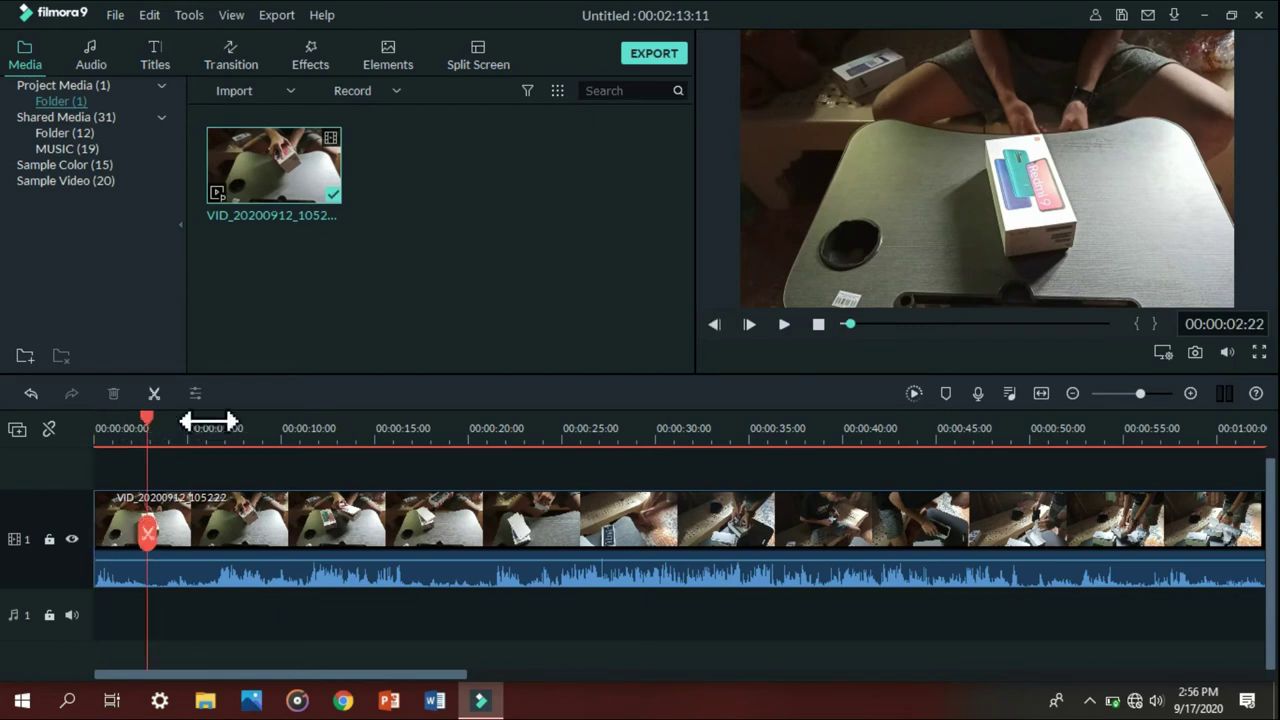
click(165, 432)
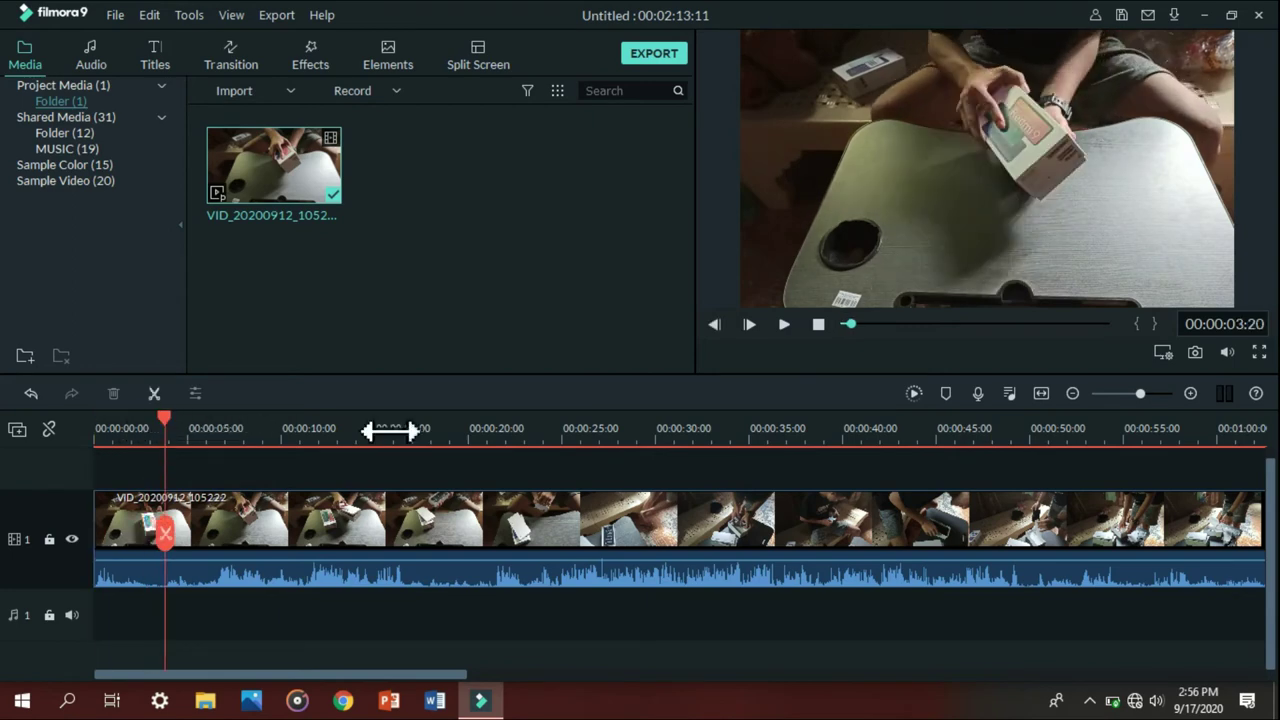
click(304, 429)
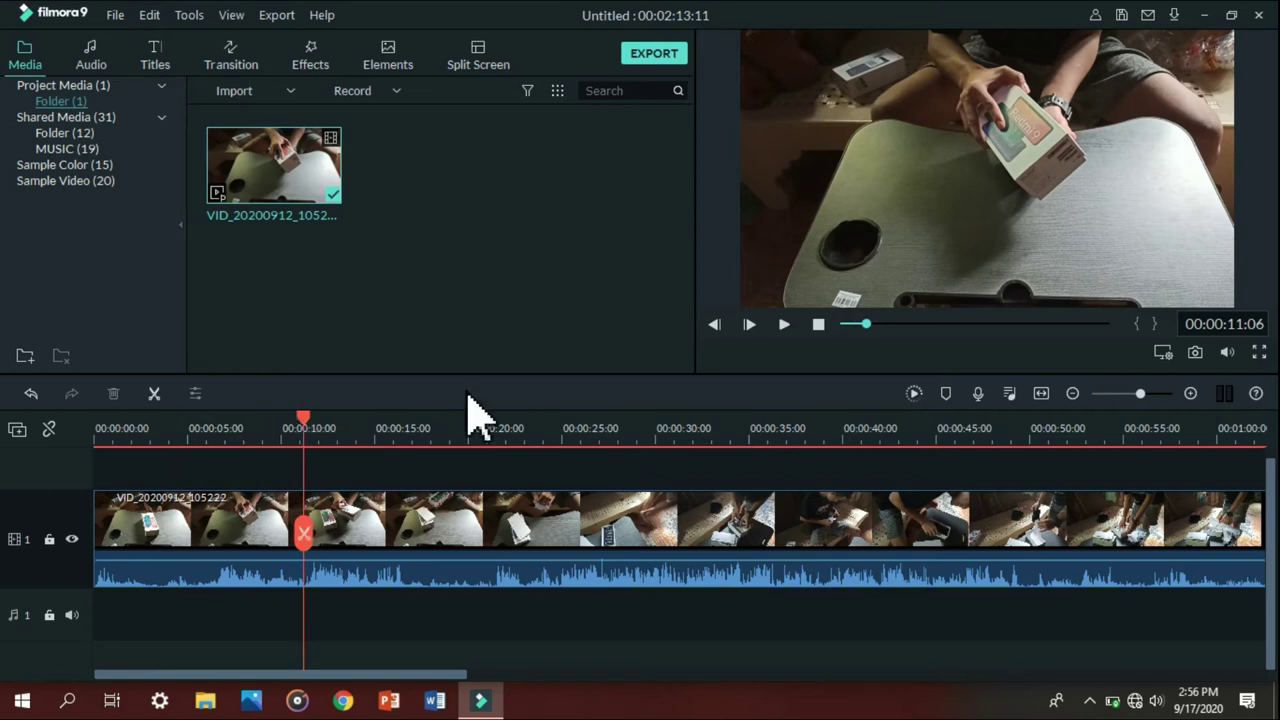
click(353, 427)
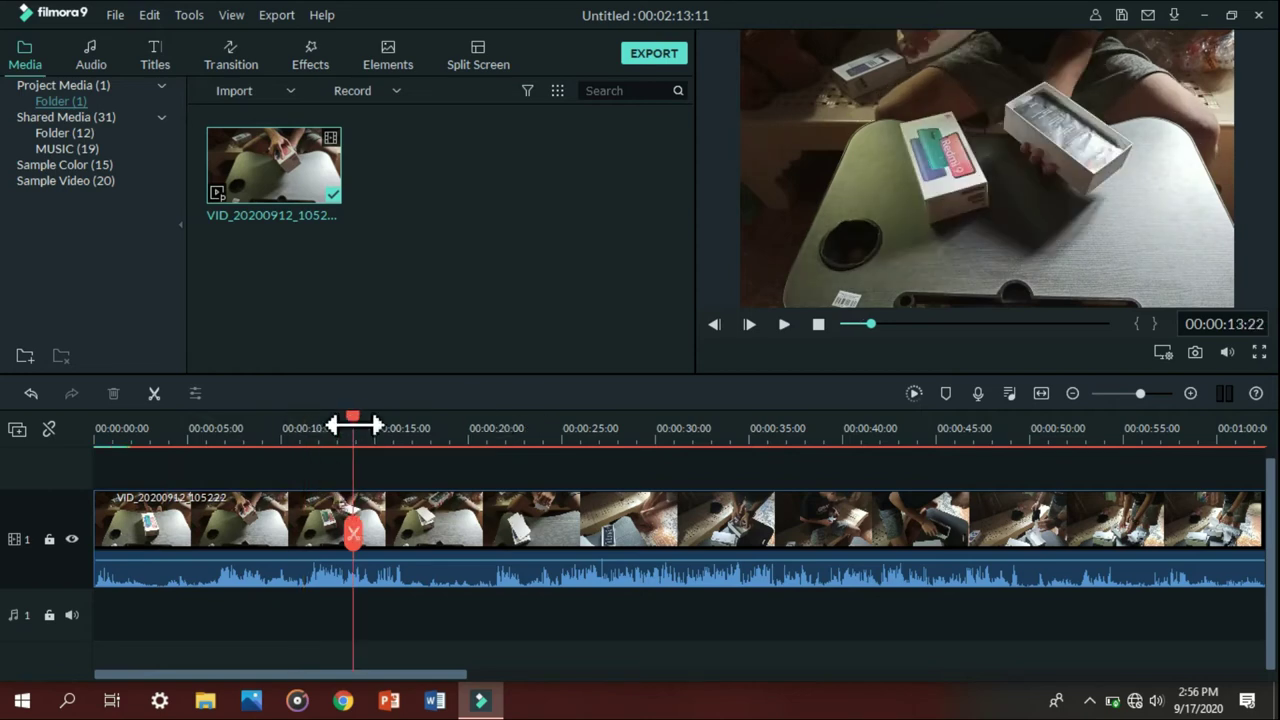
click(447, 420)
click(610, 425)
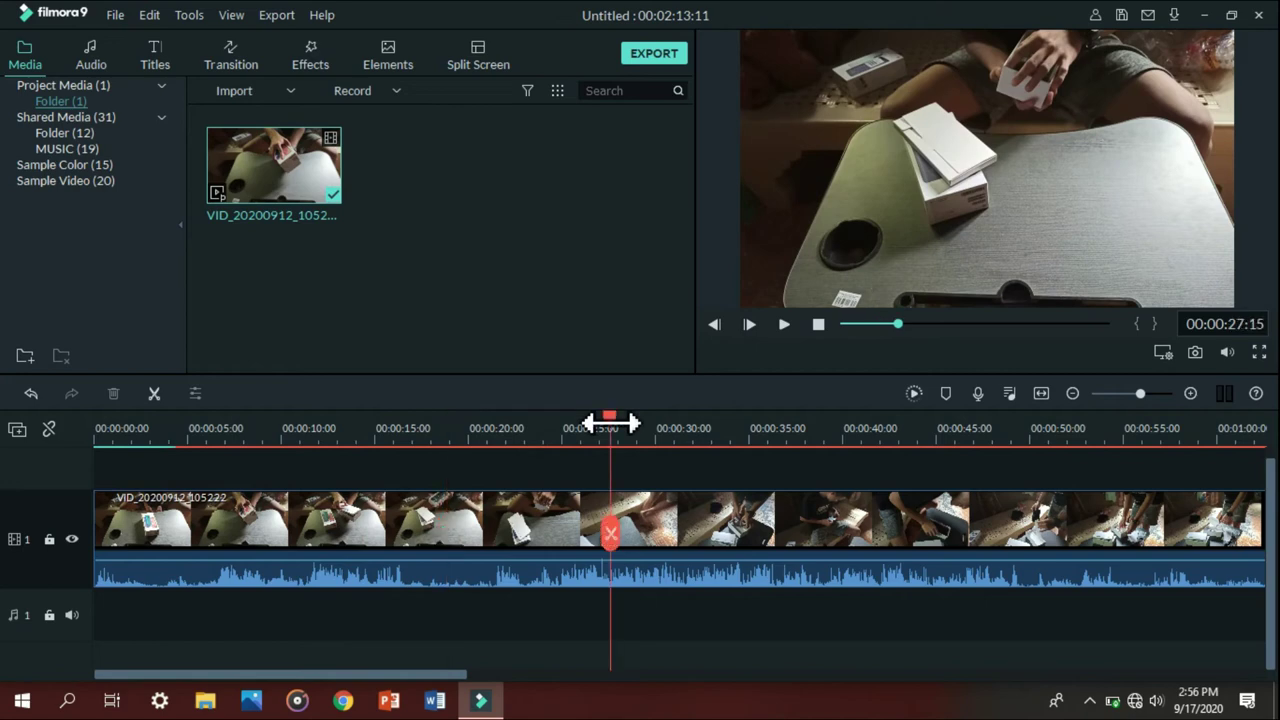
click(677, 427)
click(745, 438)
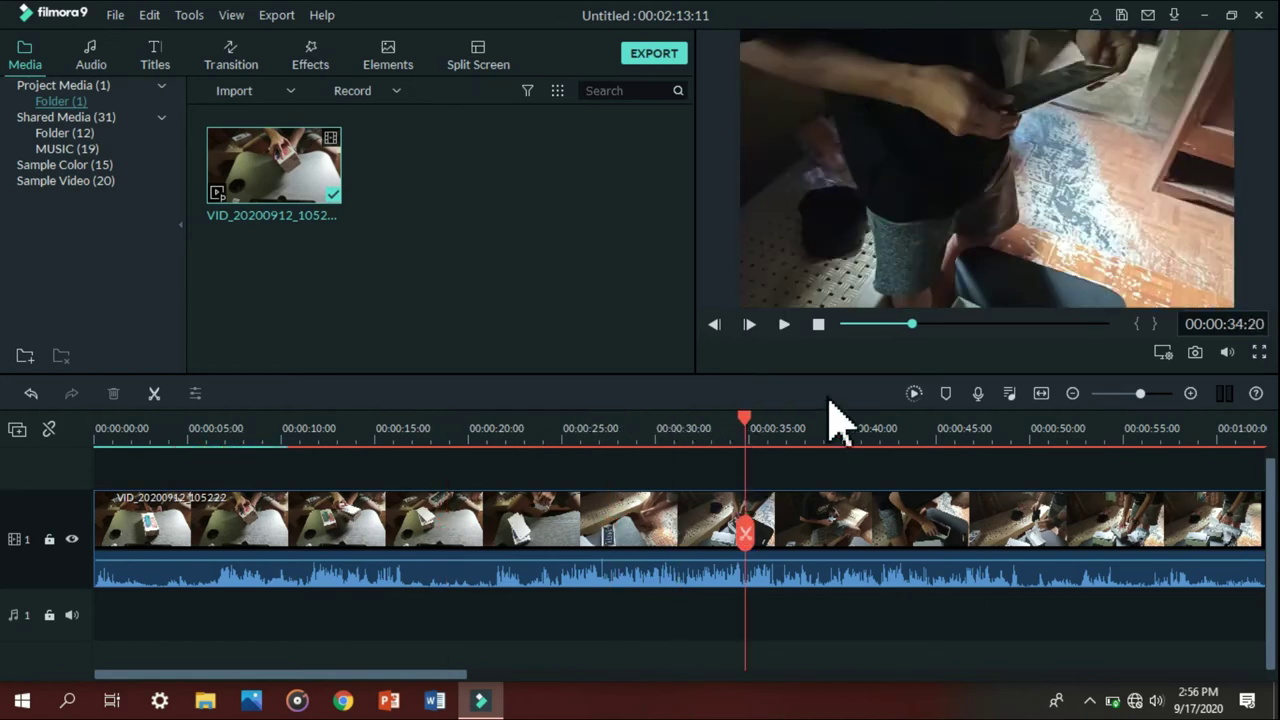
click(598, 437)
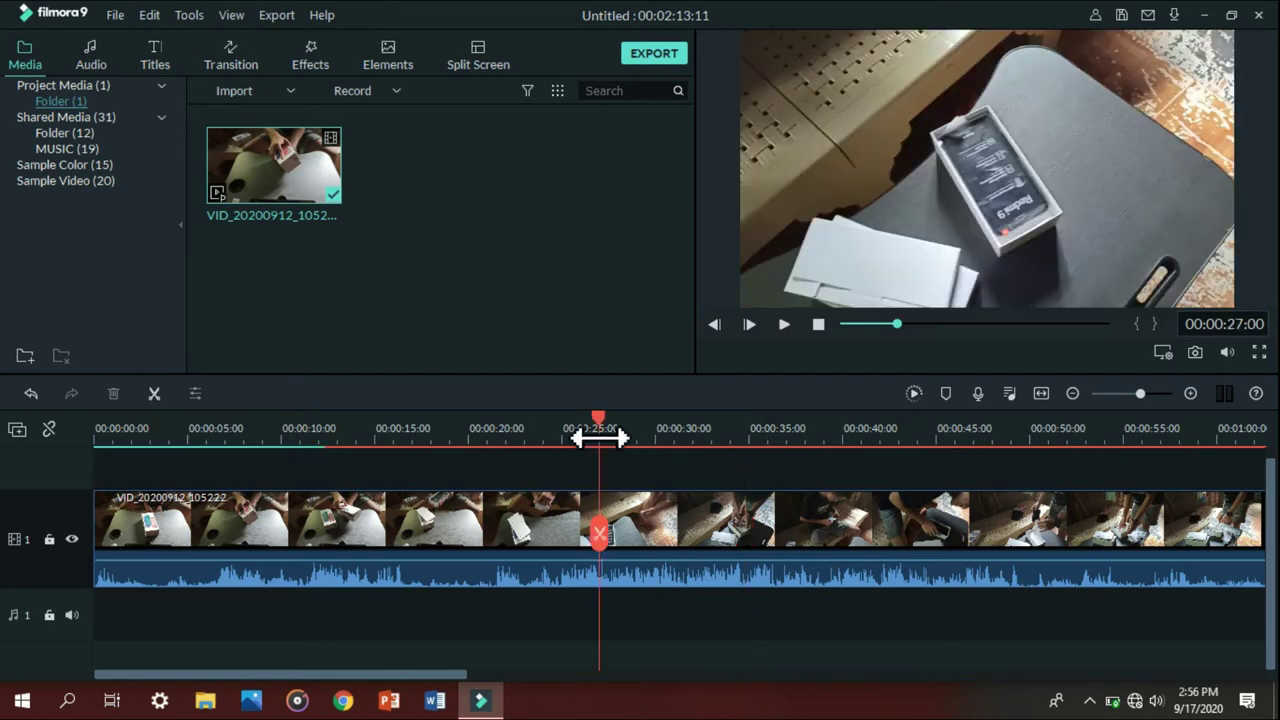
click(466, 440)
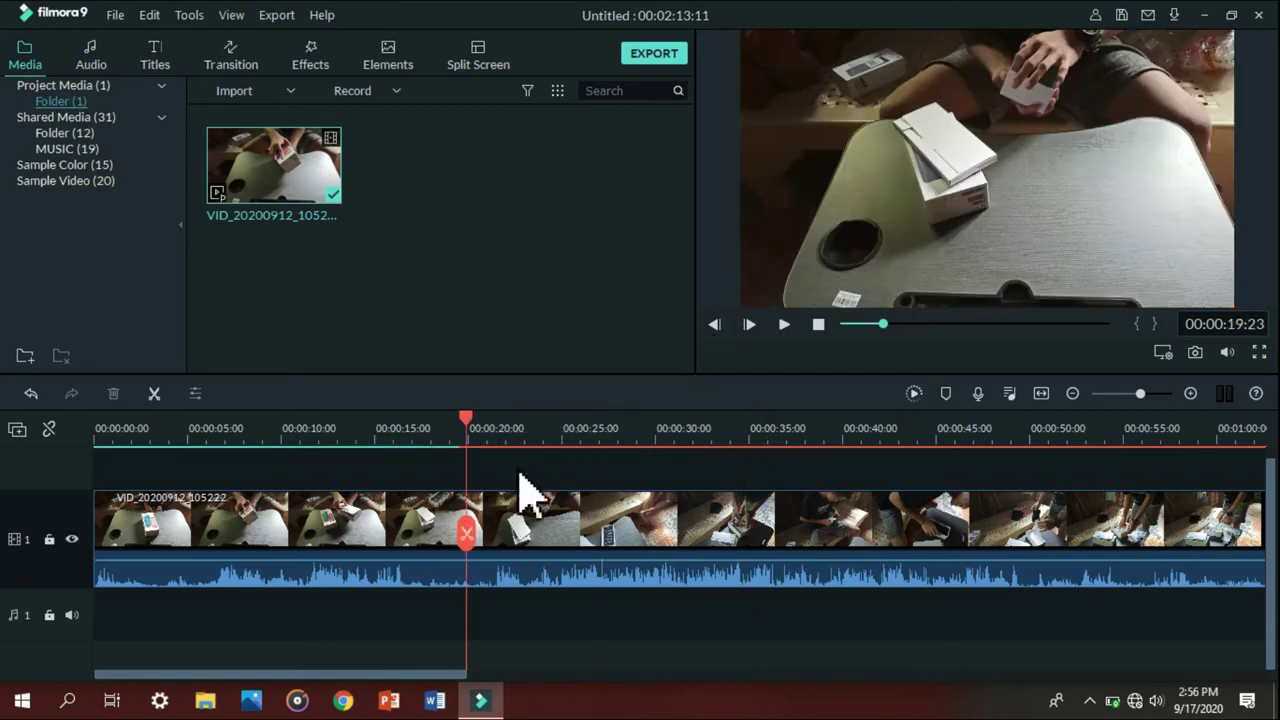
click(581, 432)
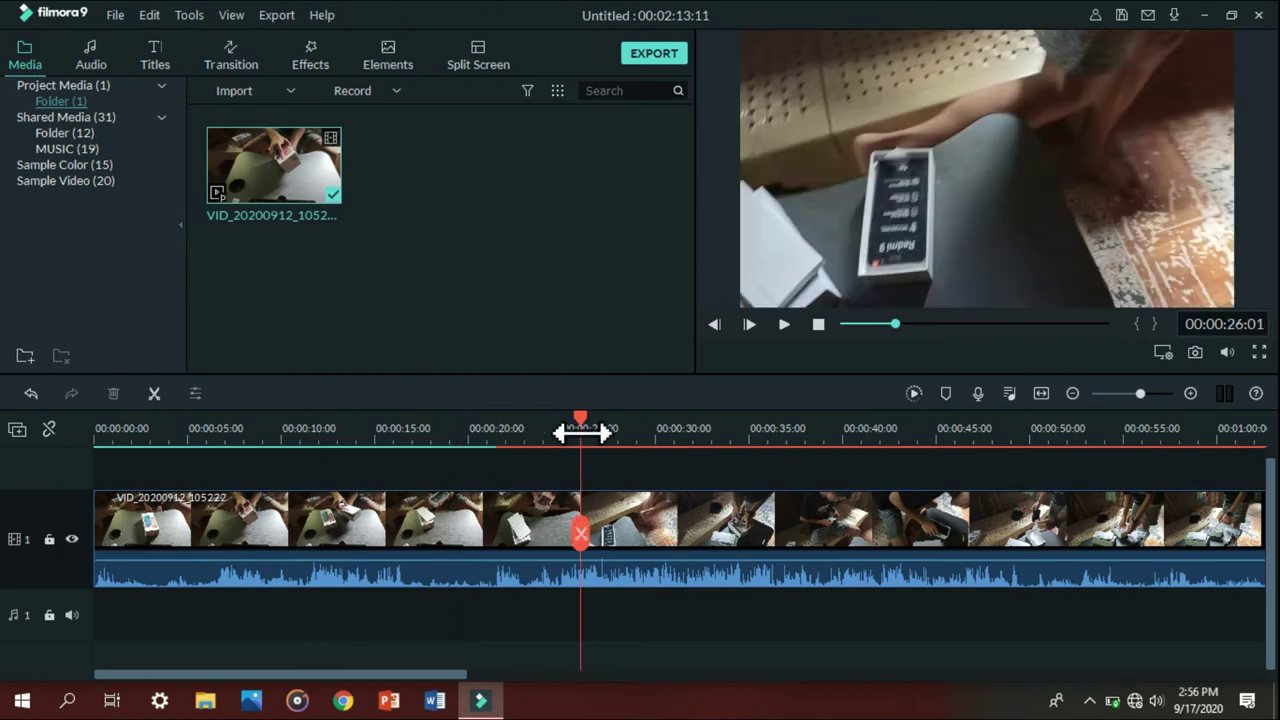
click(494, 440)
click(386, 422)
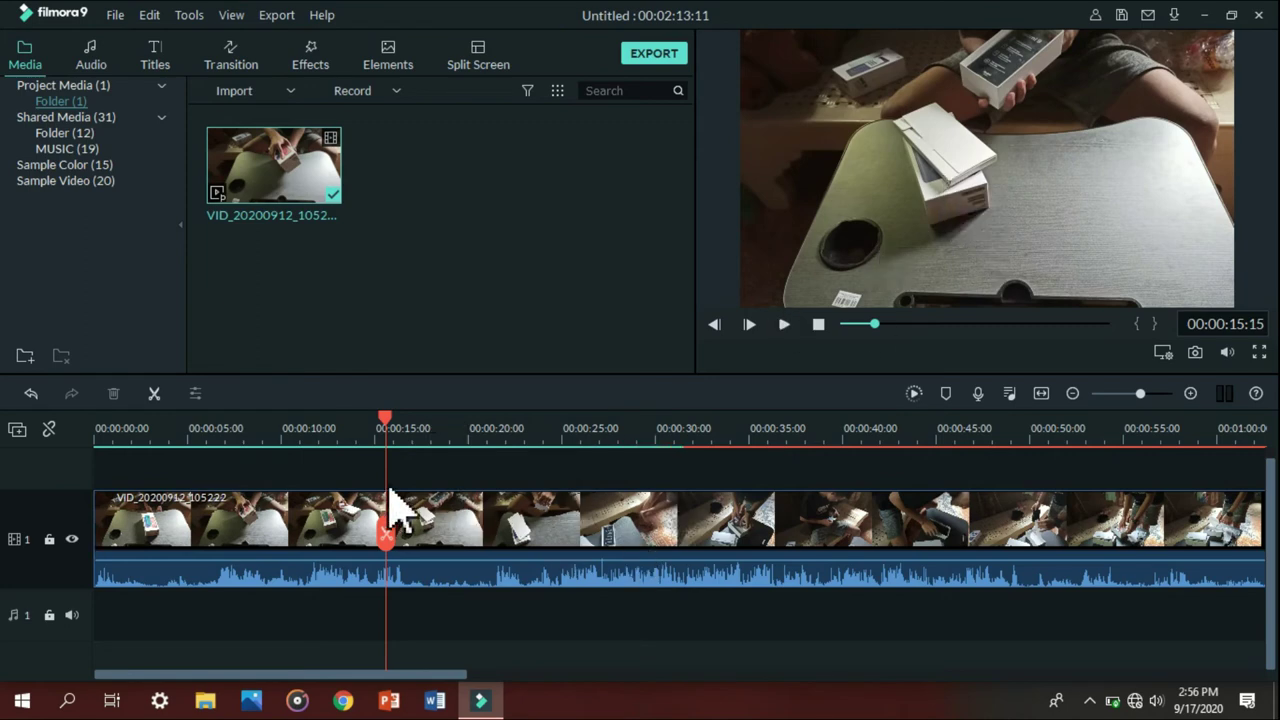
click(287, 440)
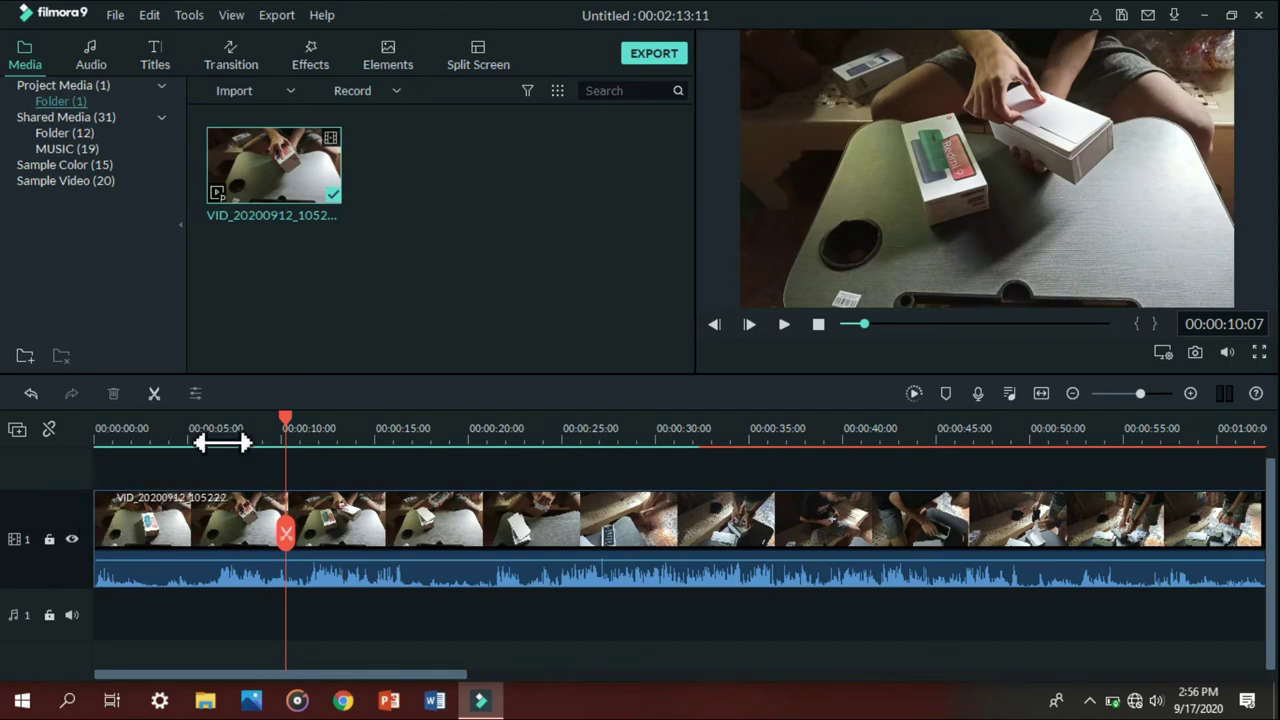
click(188, 428)
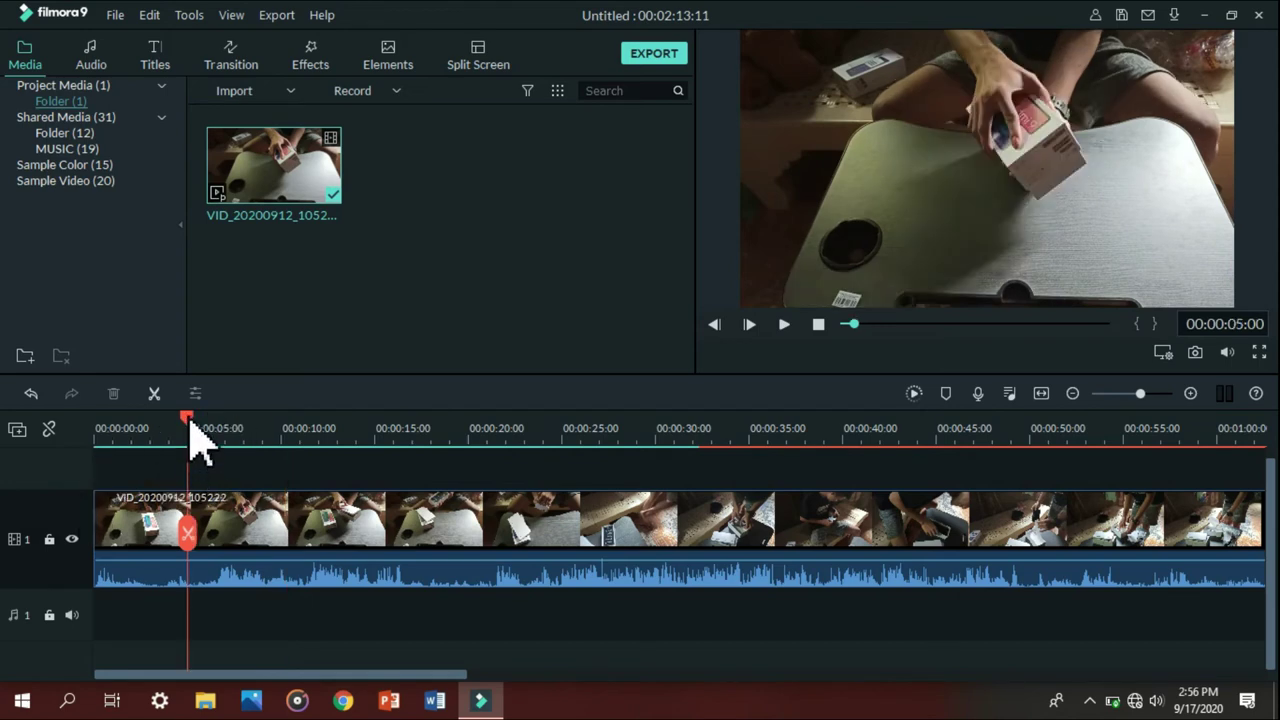
drag(200, 443, 63, 471)
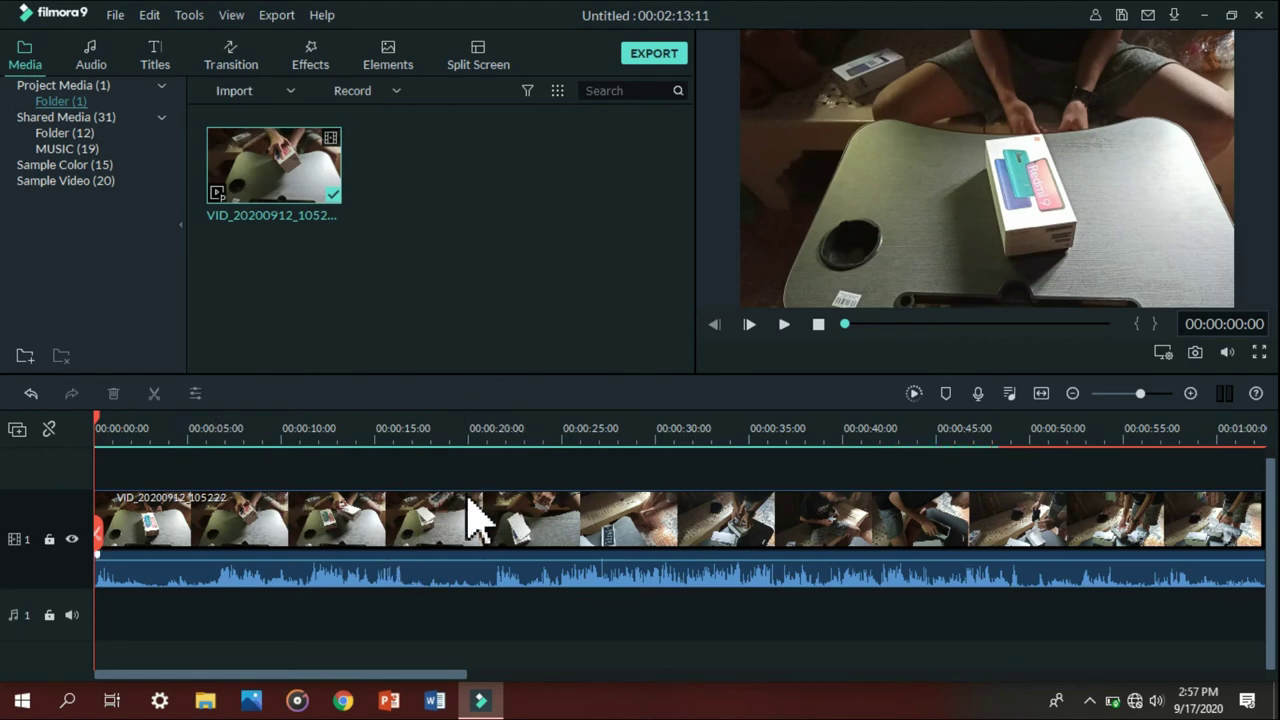
Add the song 7th_Floor_Tango from the My Music audio collection to the start of audio track 1.
click(90, 58)
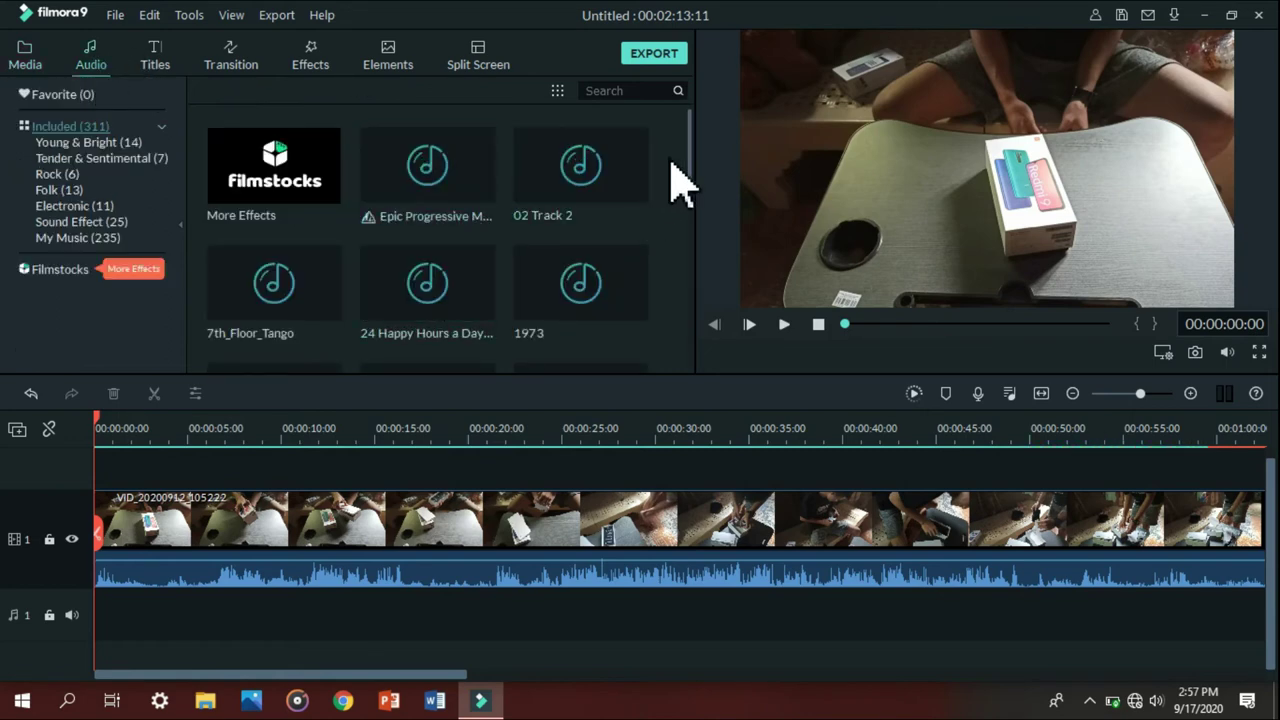
mouse_move(690, 160)
mouse_down()
mouse_move(689, 200)
mouse_move(686, 163)
mouse_up()
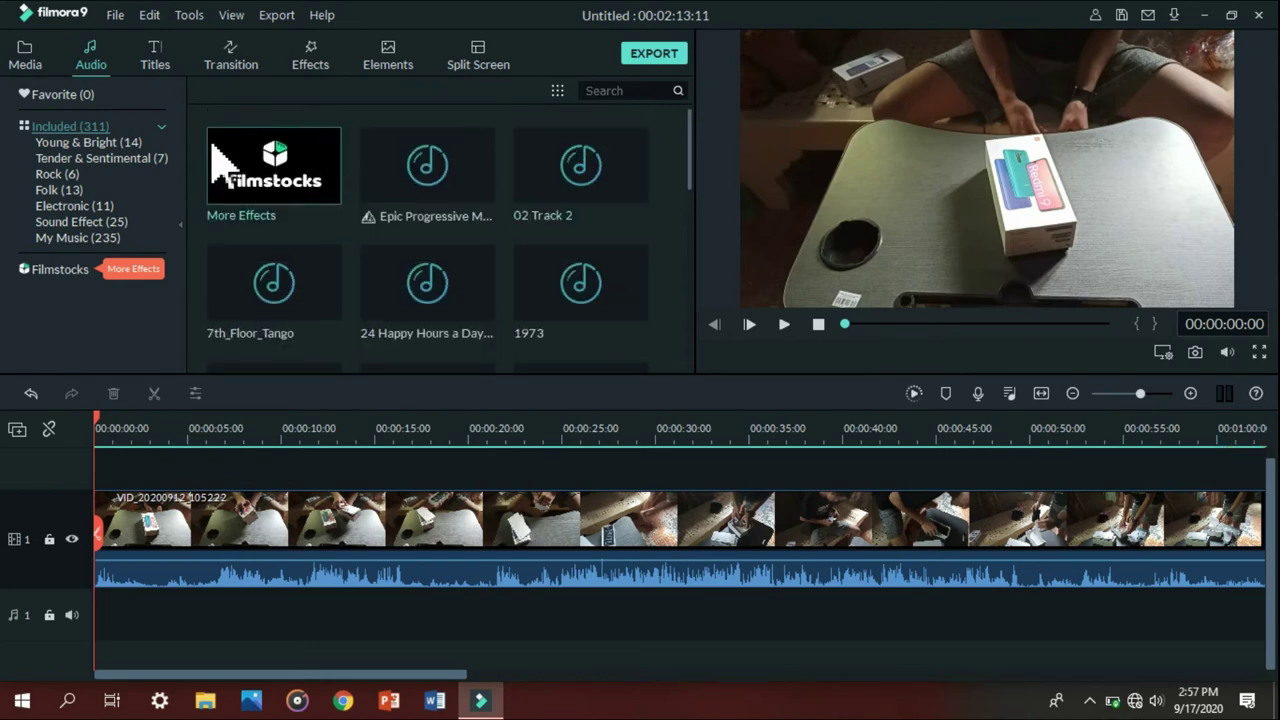
click(100, 239)
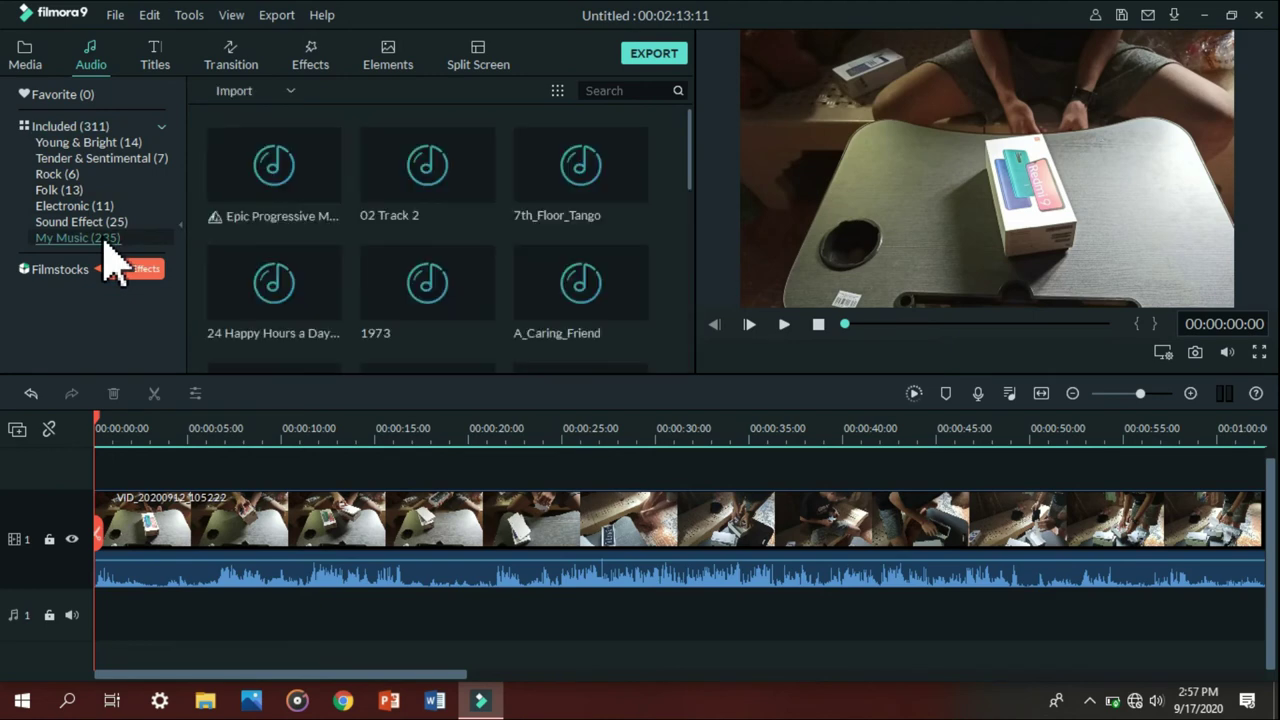
click(291, 91)
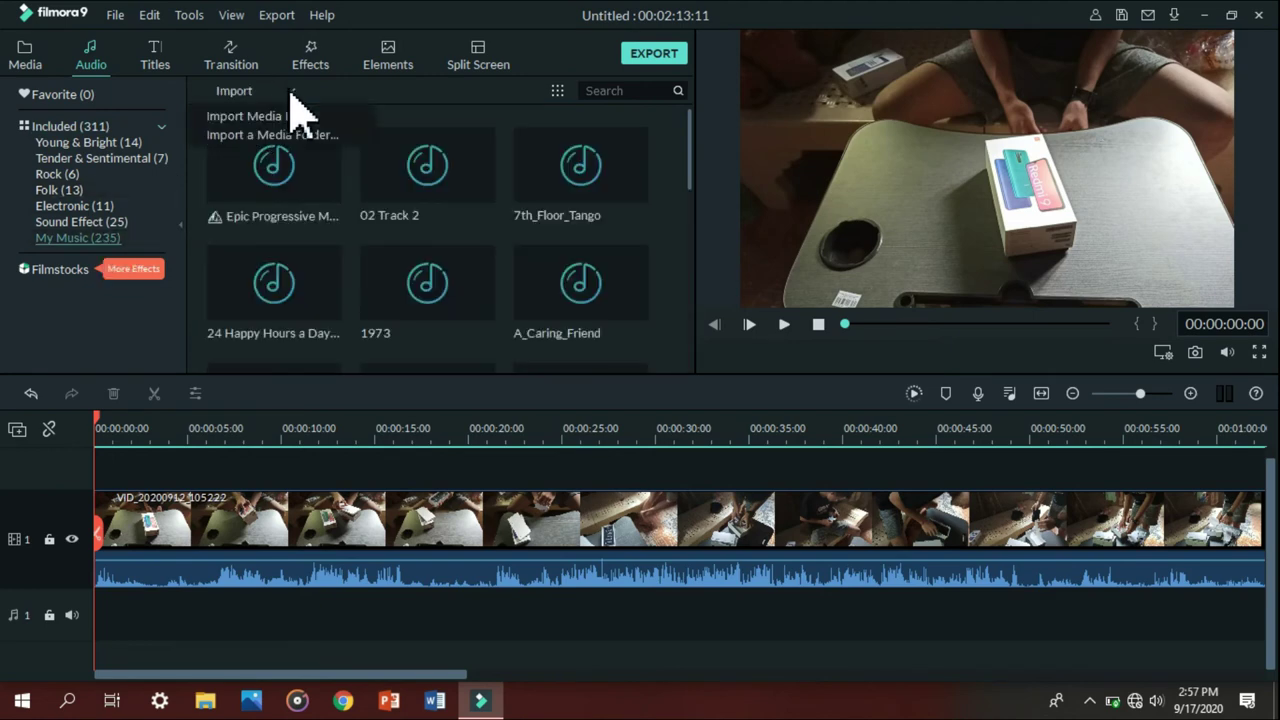
click(282, 114)
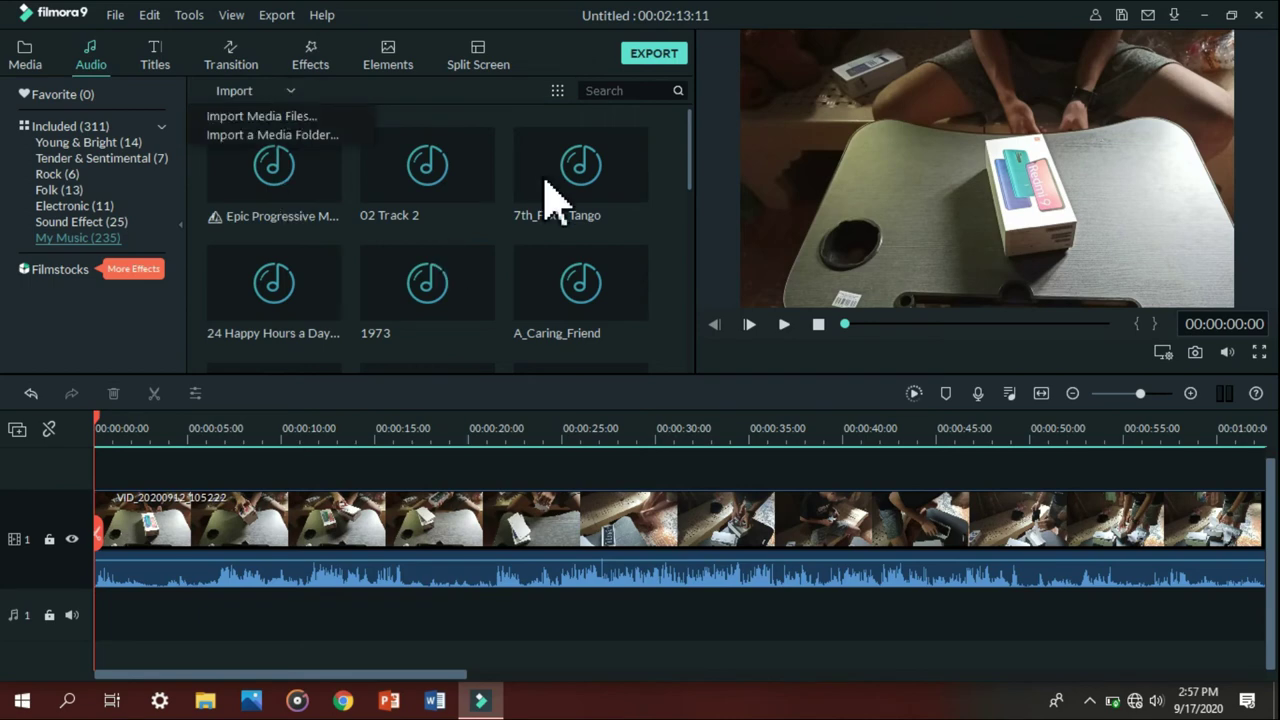
scroll(697, 180, down, 1)
scroll(697, 175, up, 1)
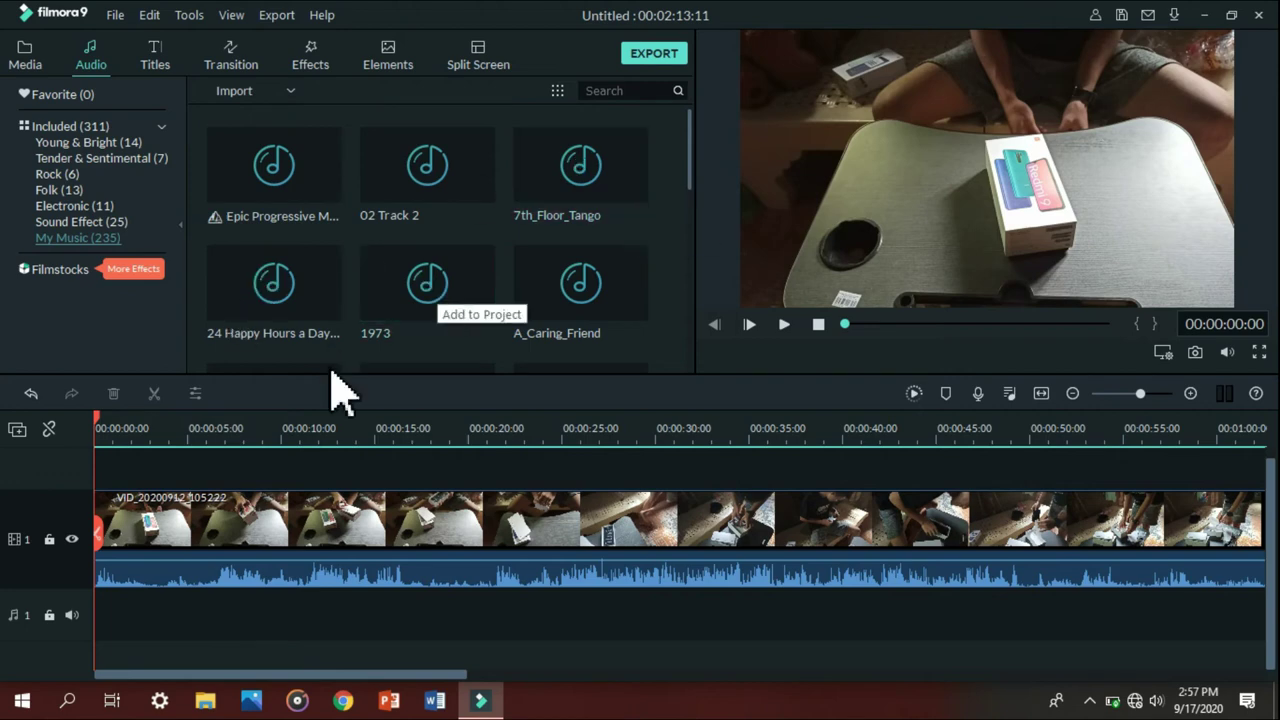
drag(588, 225, 96, 610)
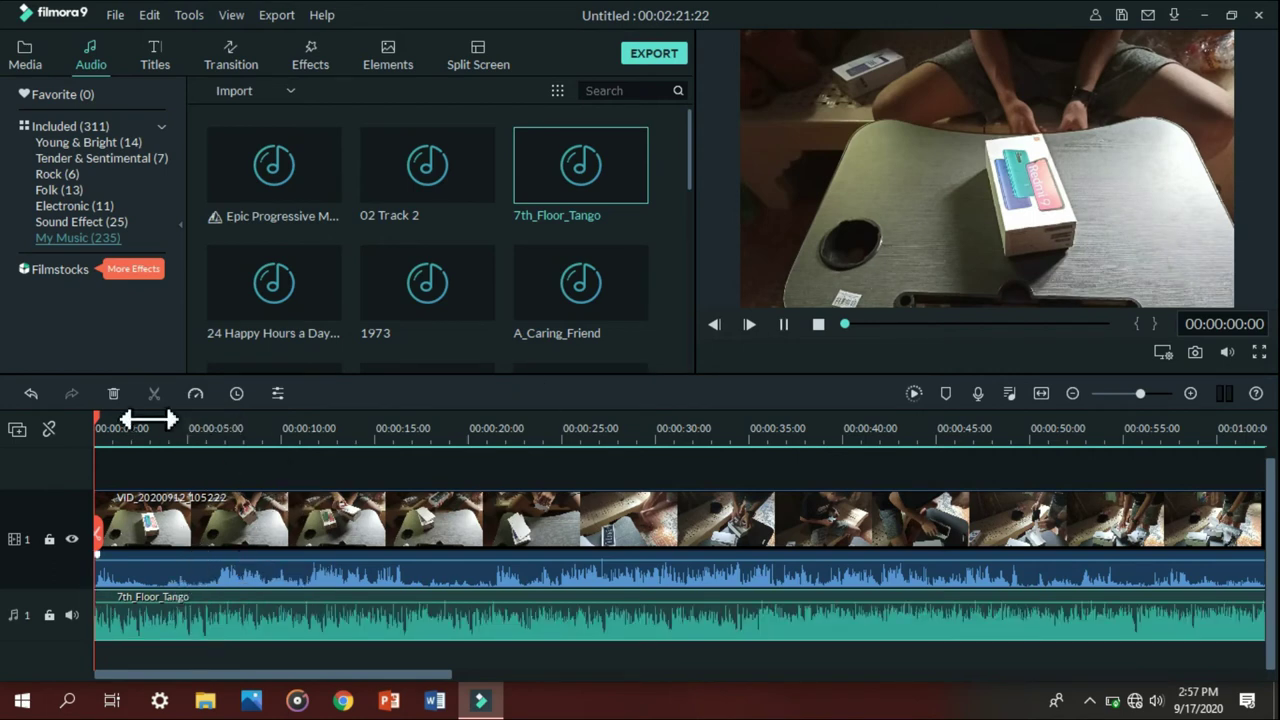
Play roughly the first three seconds of the video with the added music, and return the playhead to the start.
key(space)
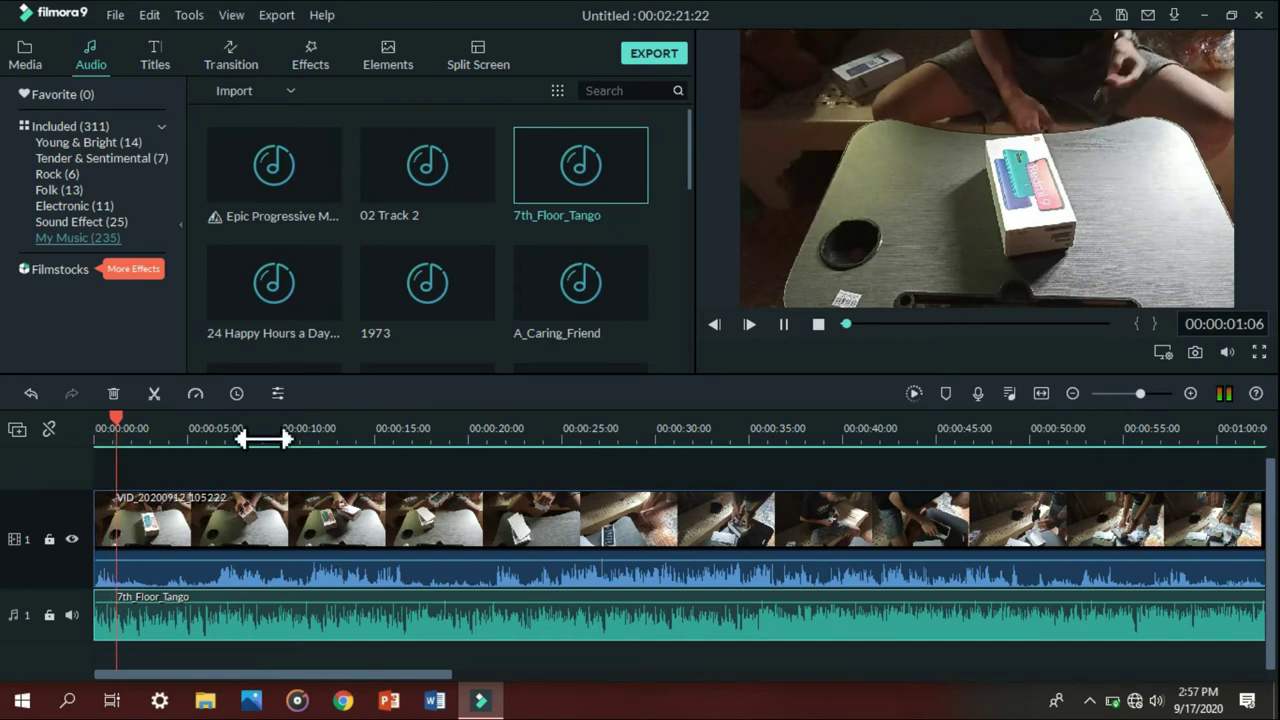
key(space)
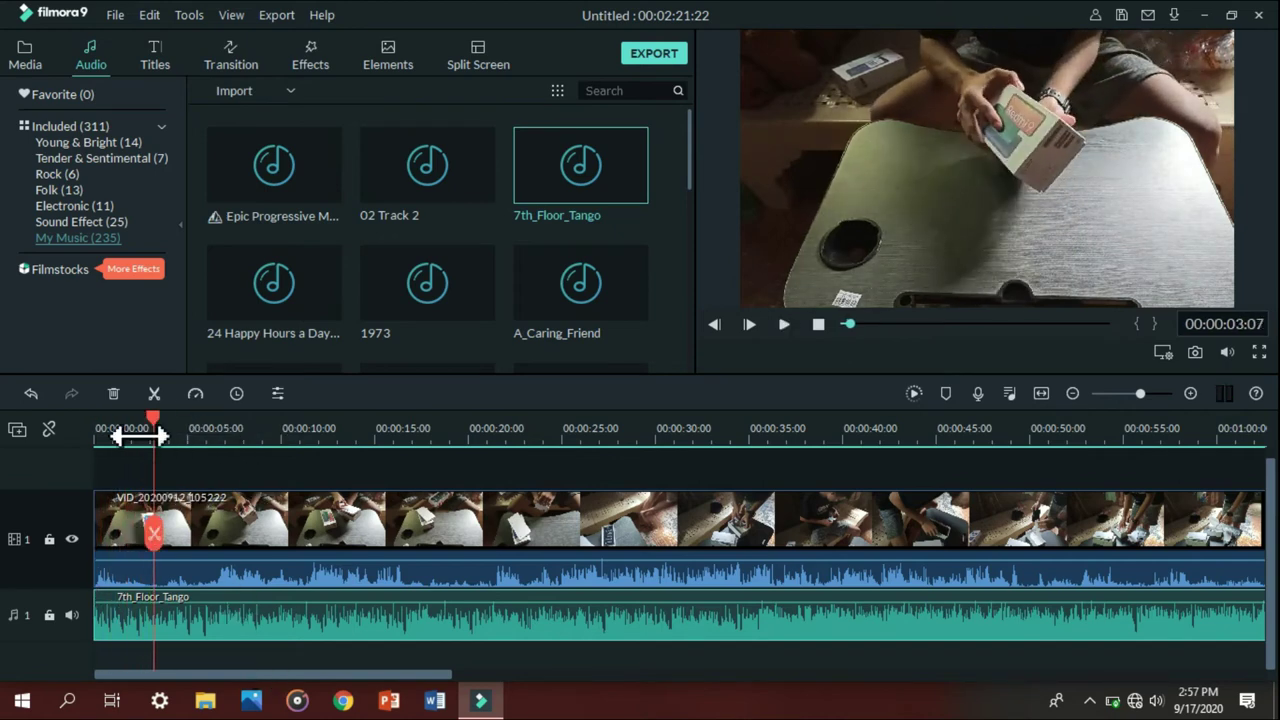
drag(165, 445, 74, 457)
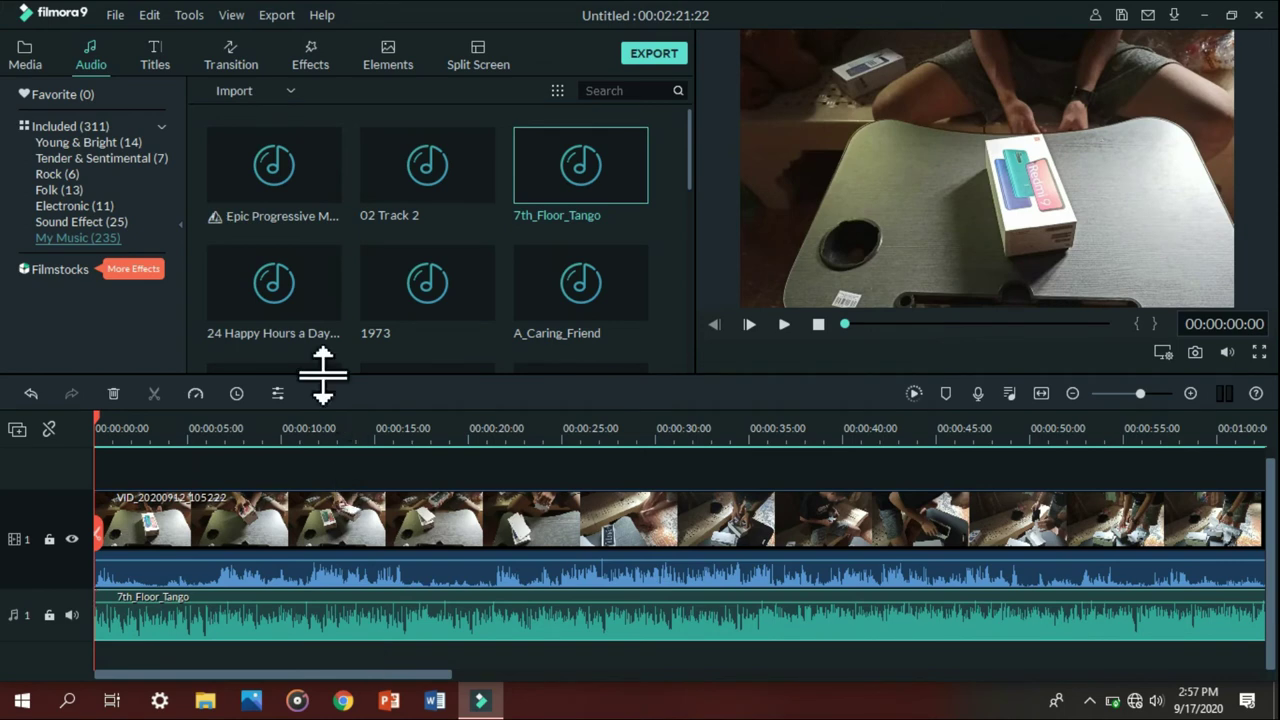
Lower the volume of the 7th_Floor_Tango clip well below its default level in its audio settings.
click(278, 393)
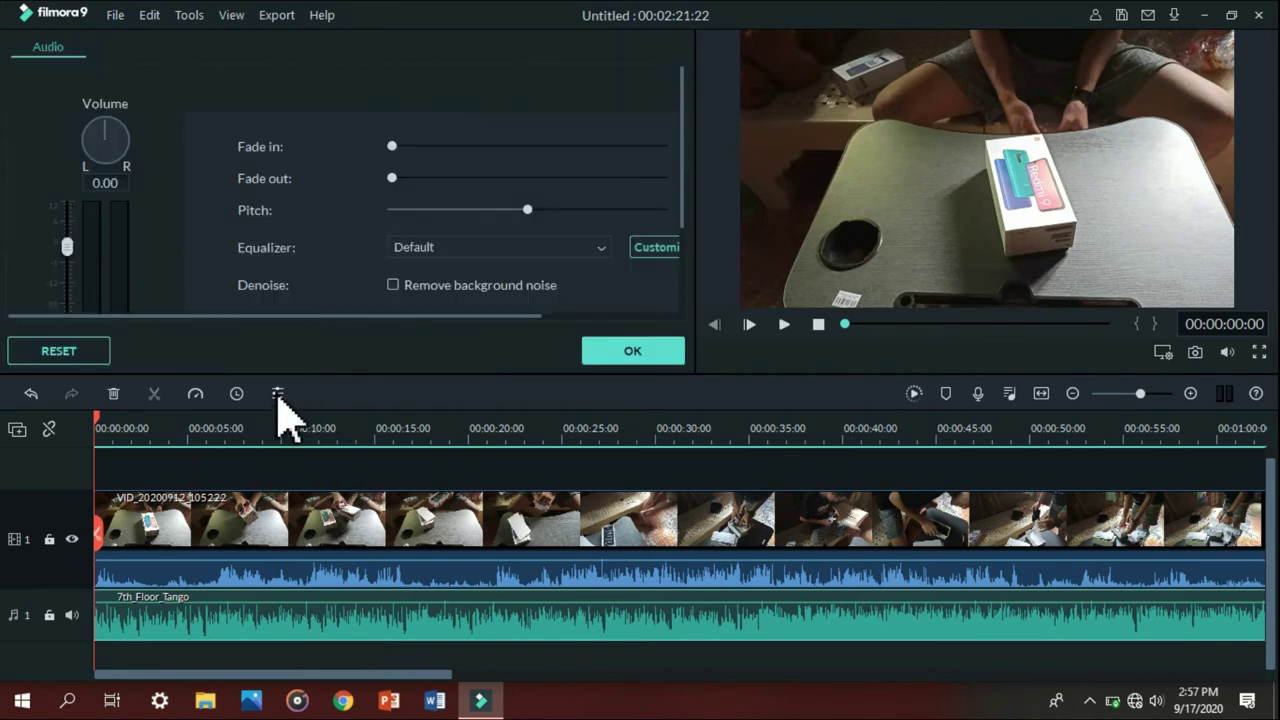
drag(69, 245, 70, 279)
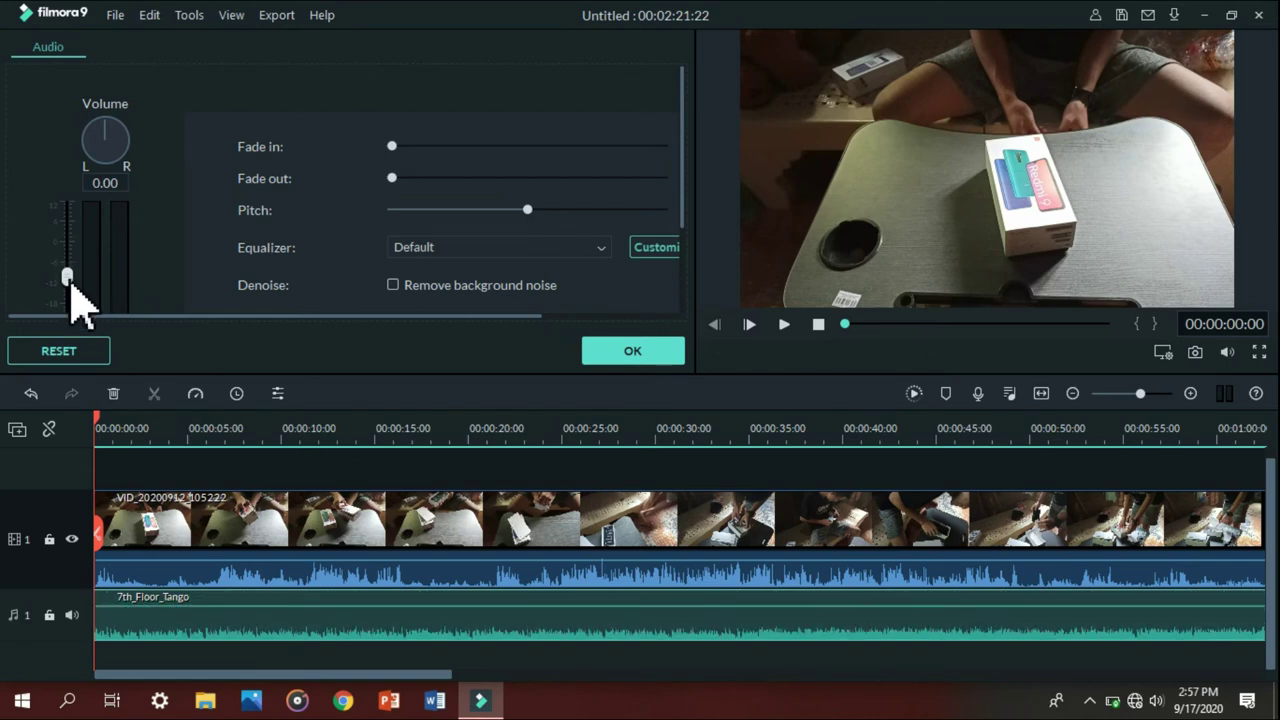
click(640, 347)
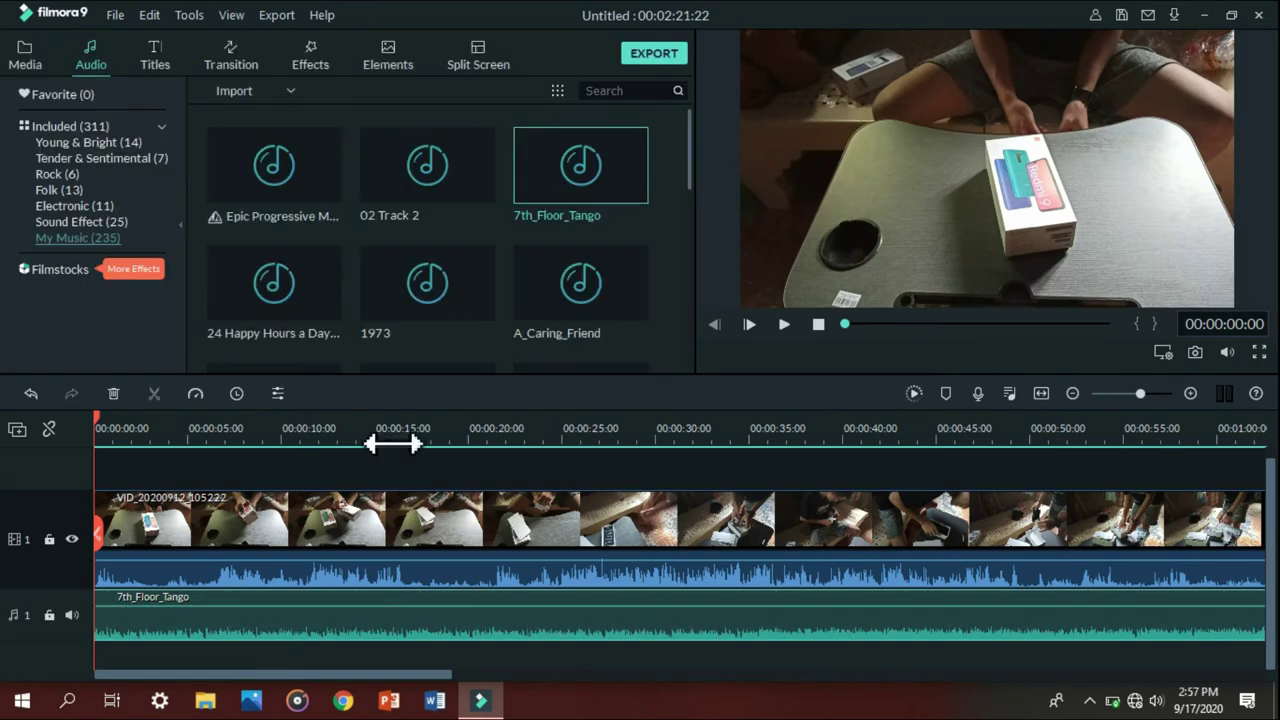
Play the opening two seconds to check the quieter background music against the video, and return the playhead to the start.
click(145, 430)
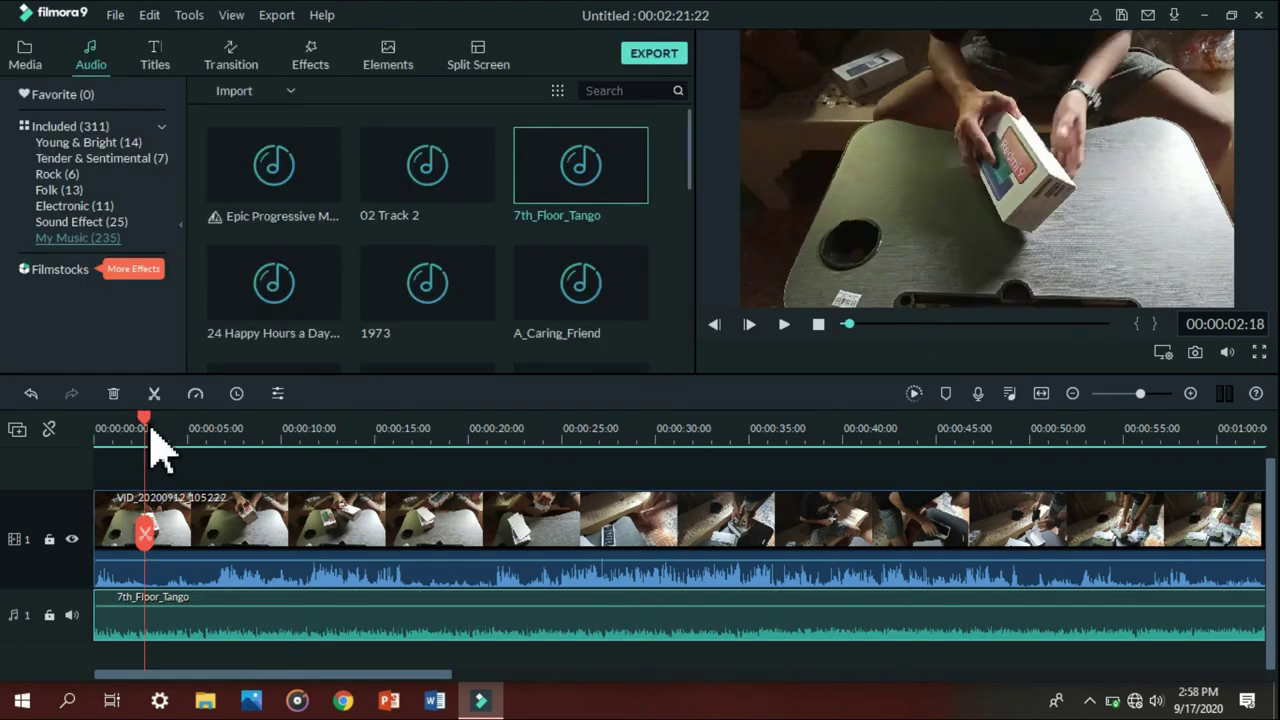
drag(148, 433, 44, 430)
key(space)
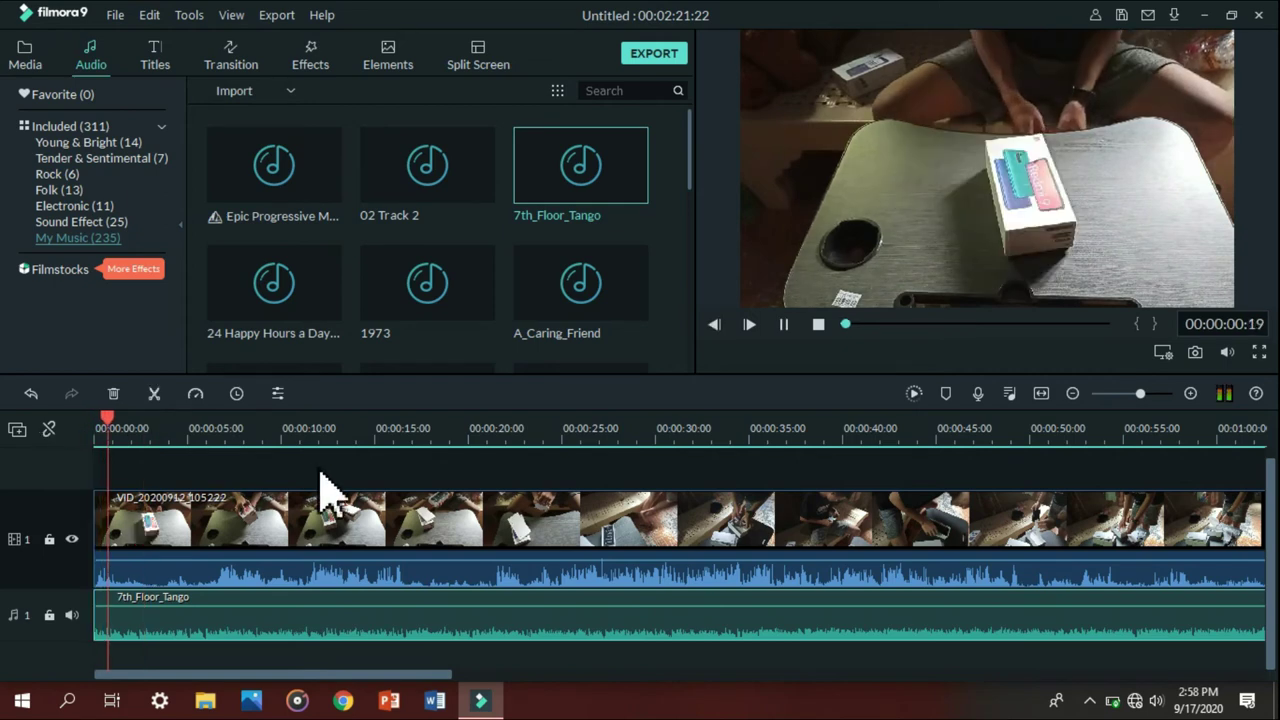
key(space)
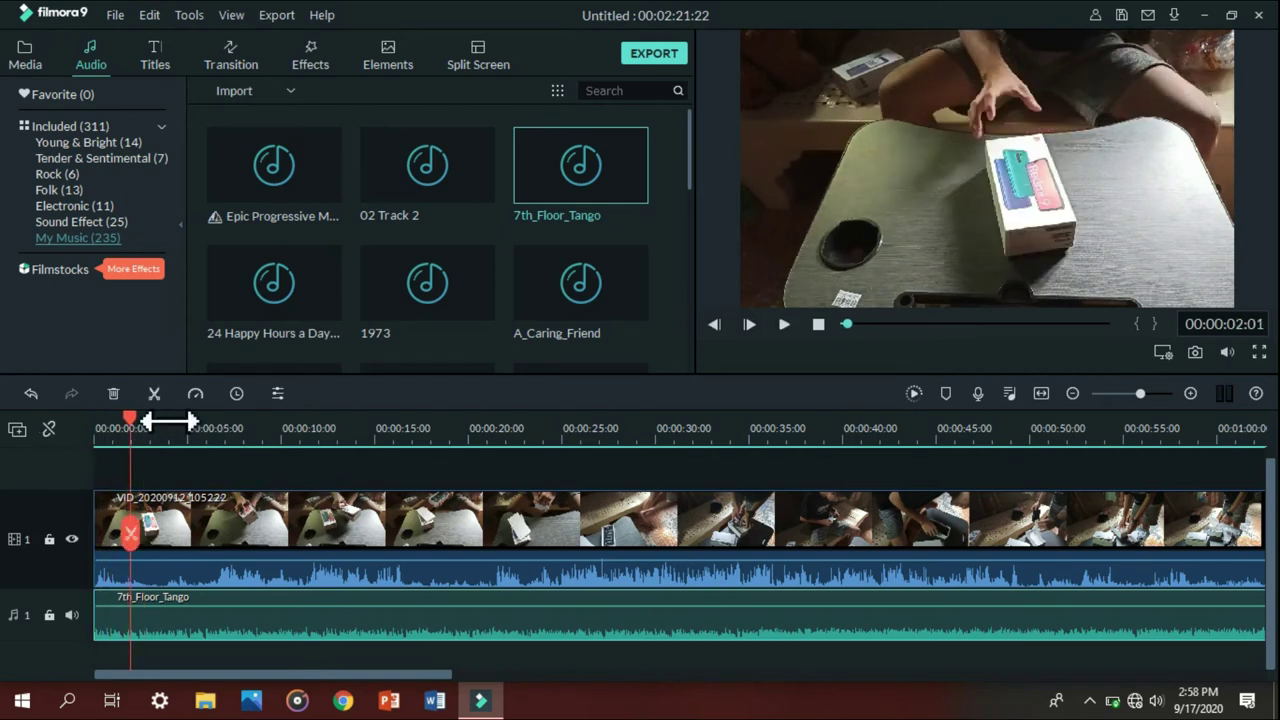
drag(132, 438, 49, 430)
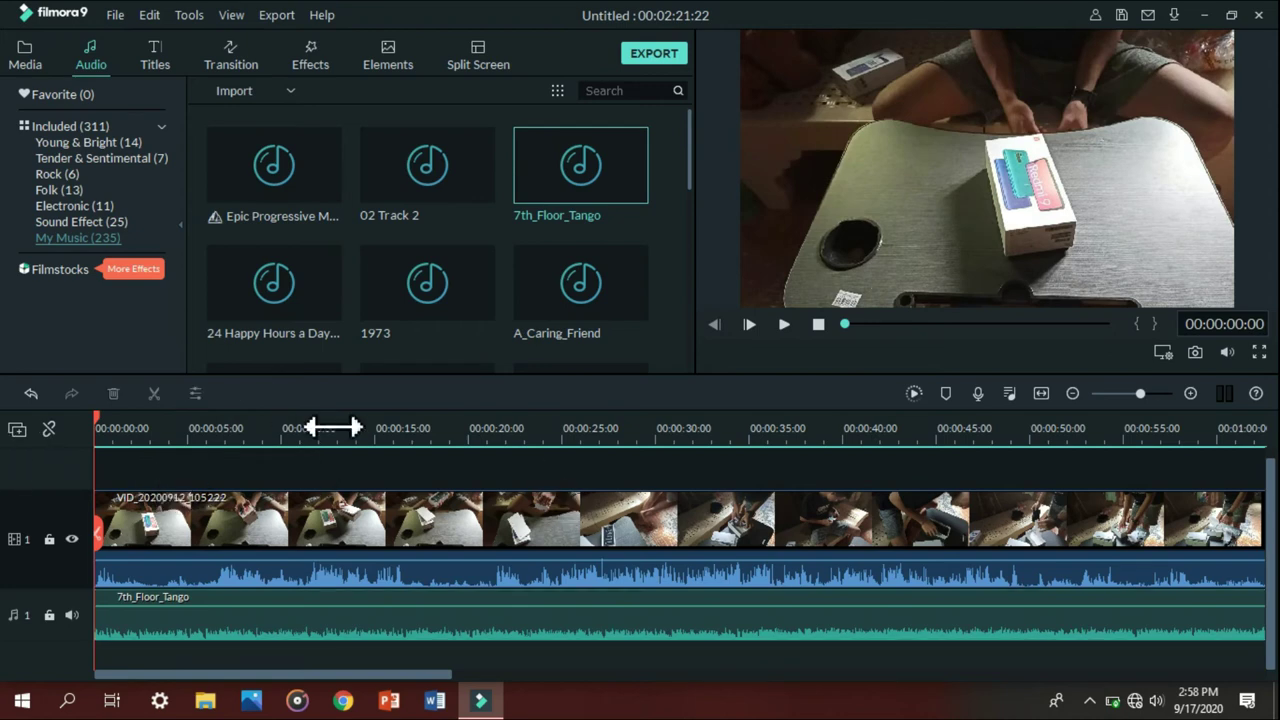
Split the video clip on track 1 at 00:00:20:17.
click(368, 434)
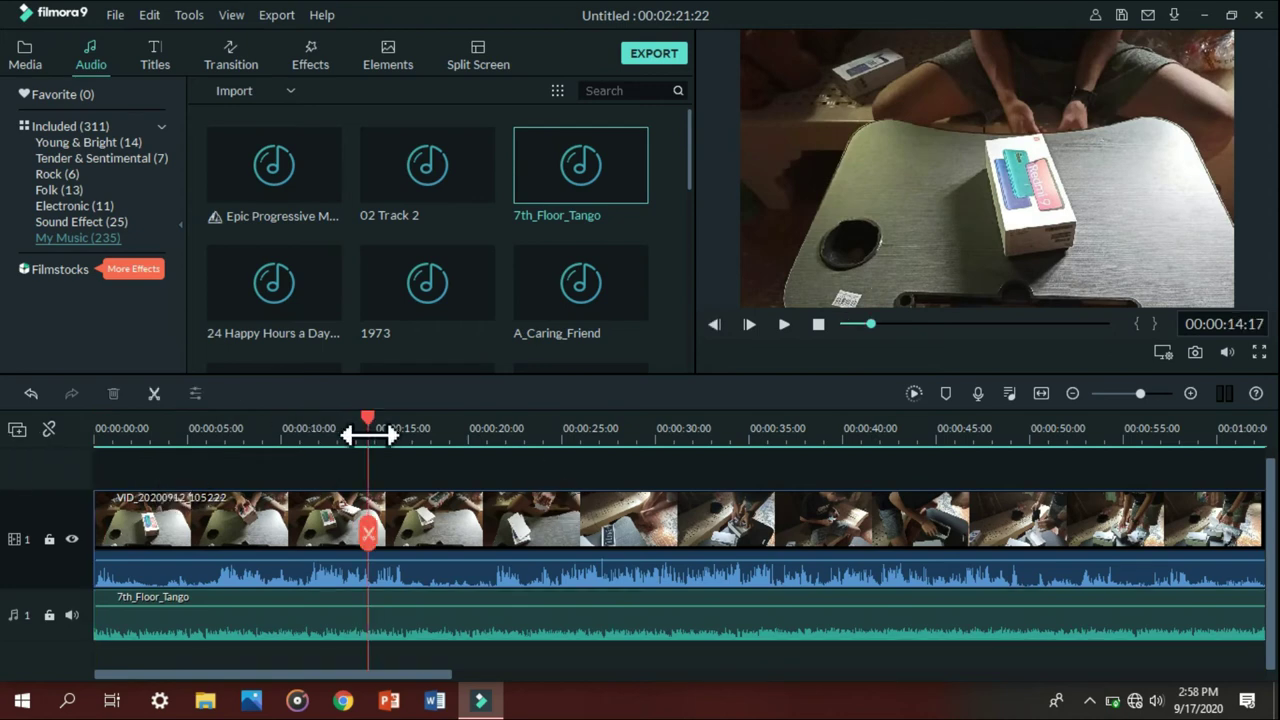
click(453, 436)
click(263, 438)
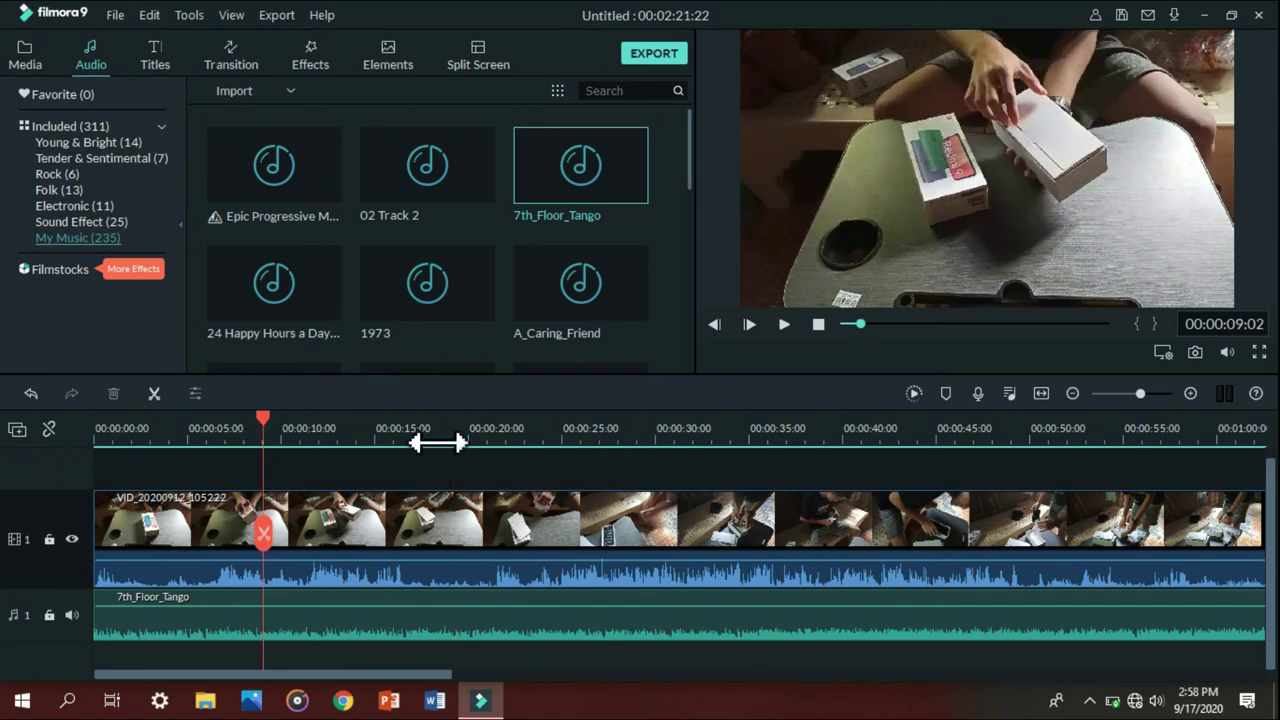
click(514, 446)
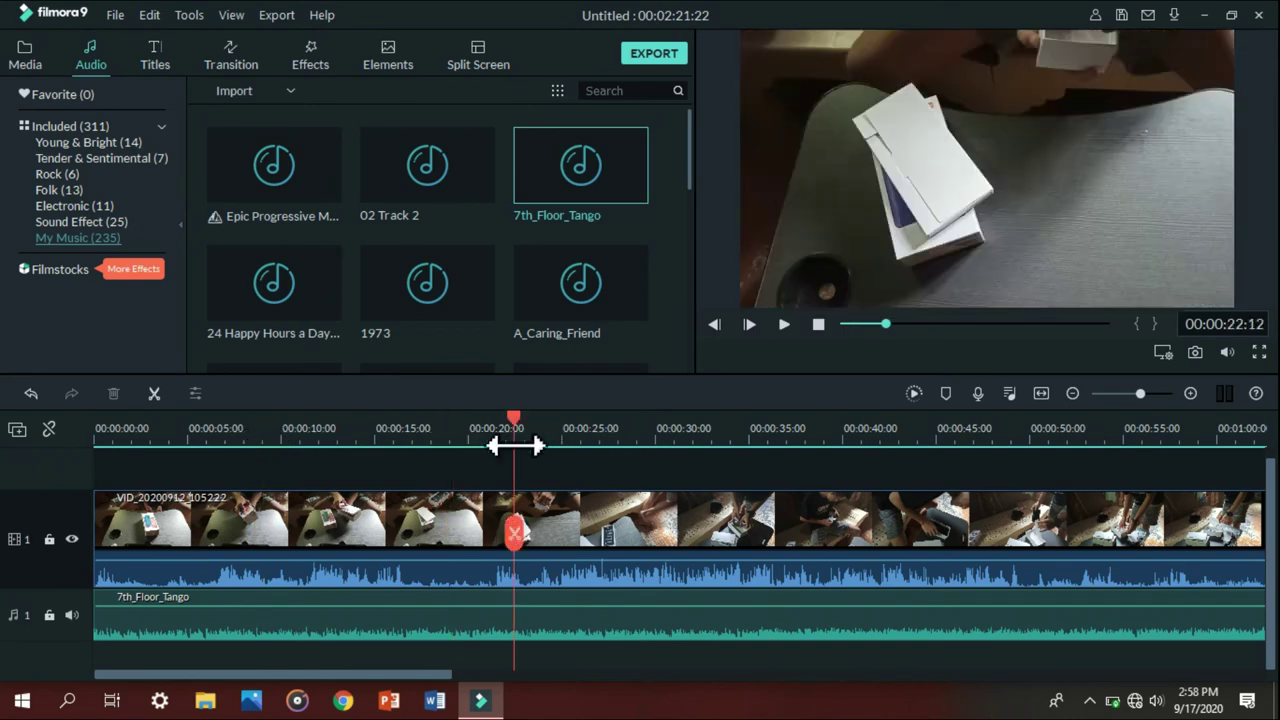
click(457, 437)
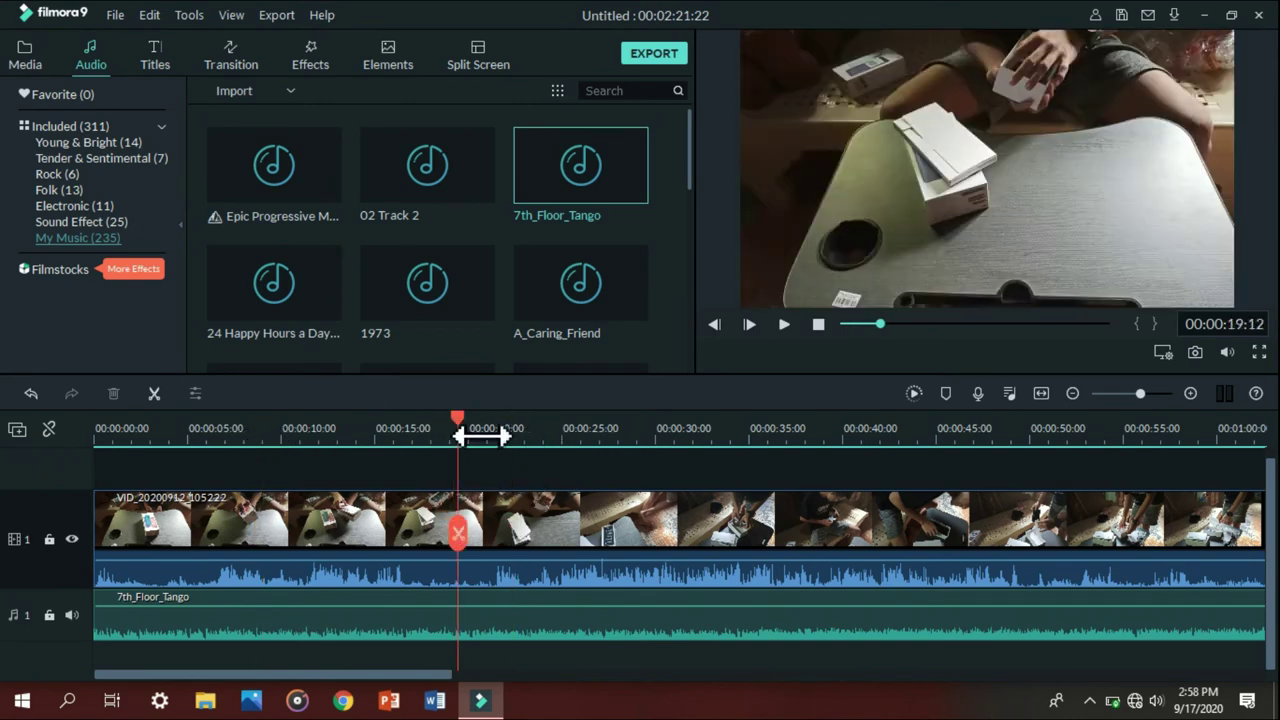
click(481, 435)
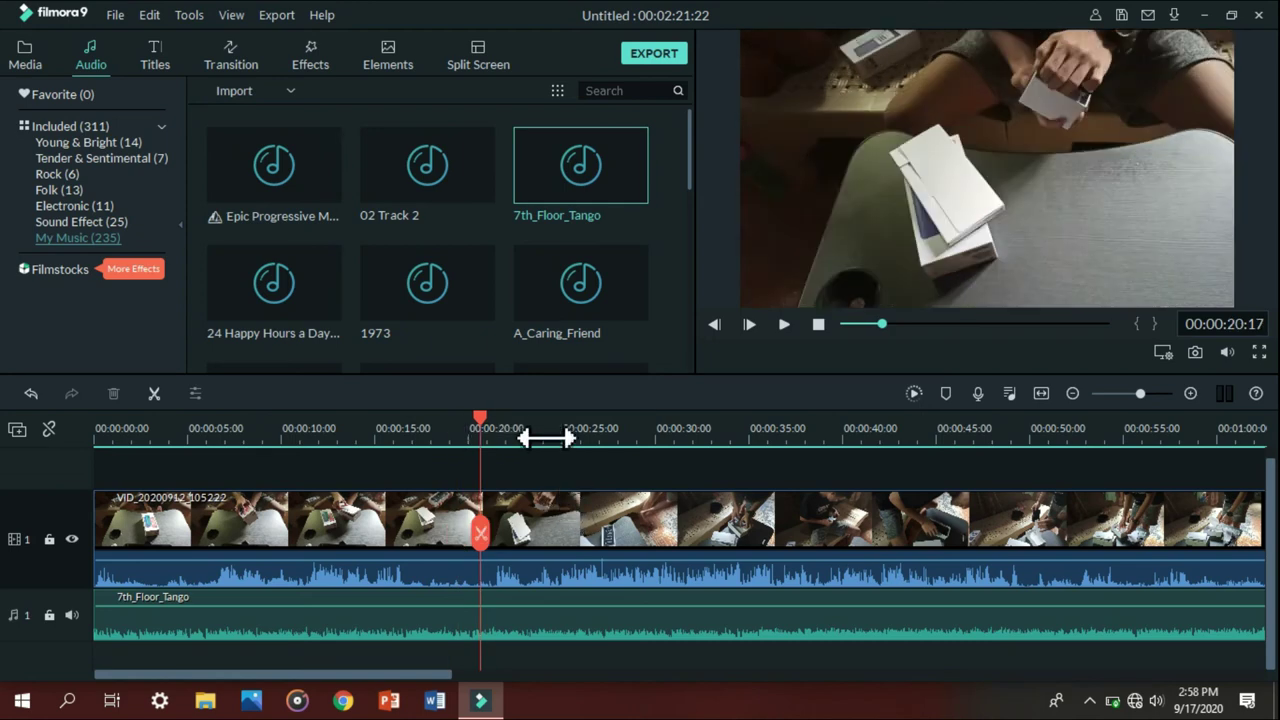
click(574, 521)
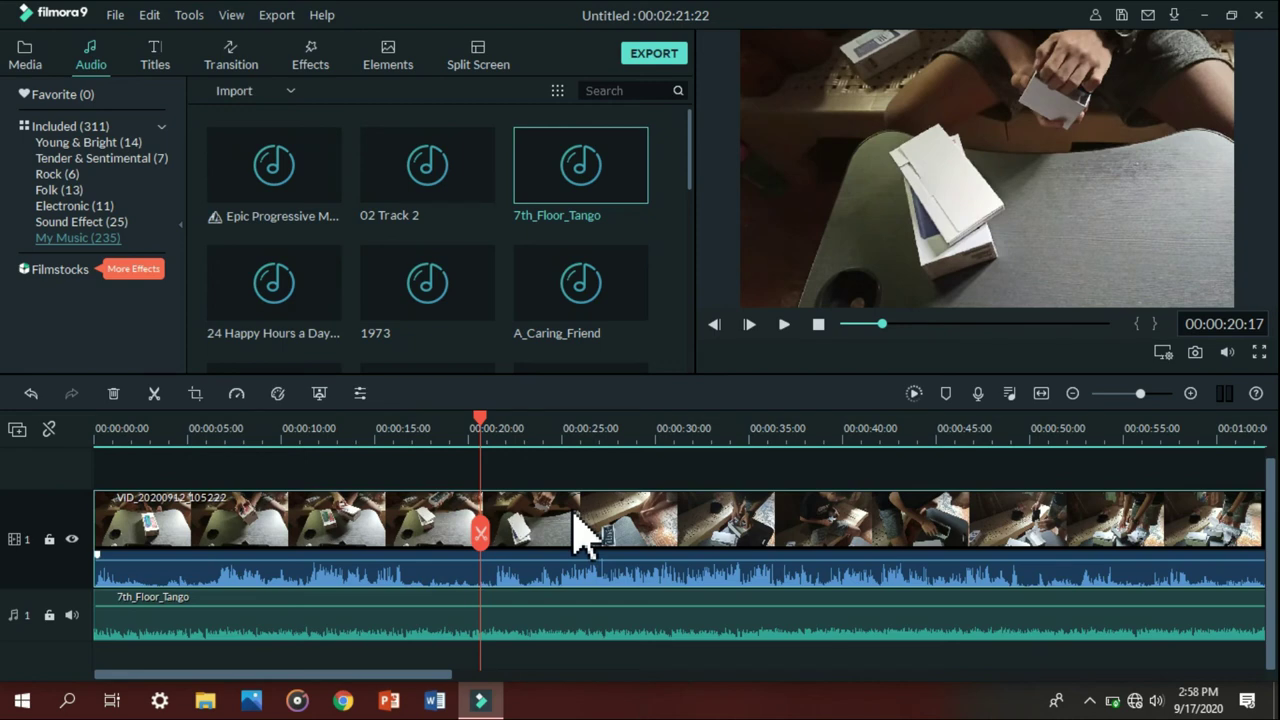
click(155, 394)
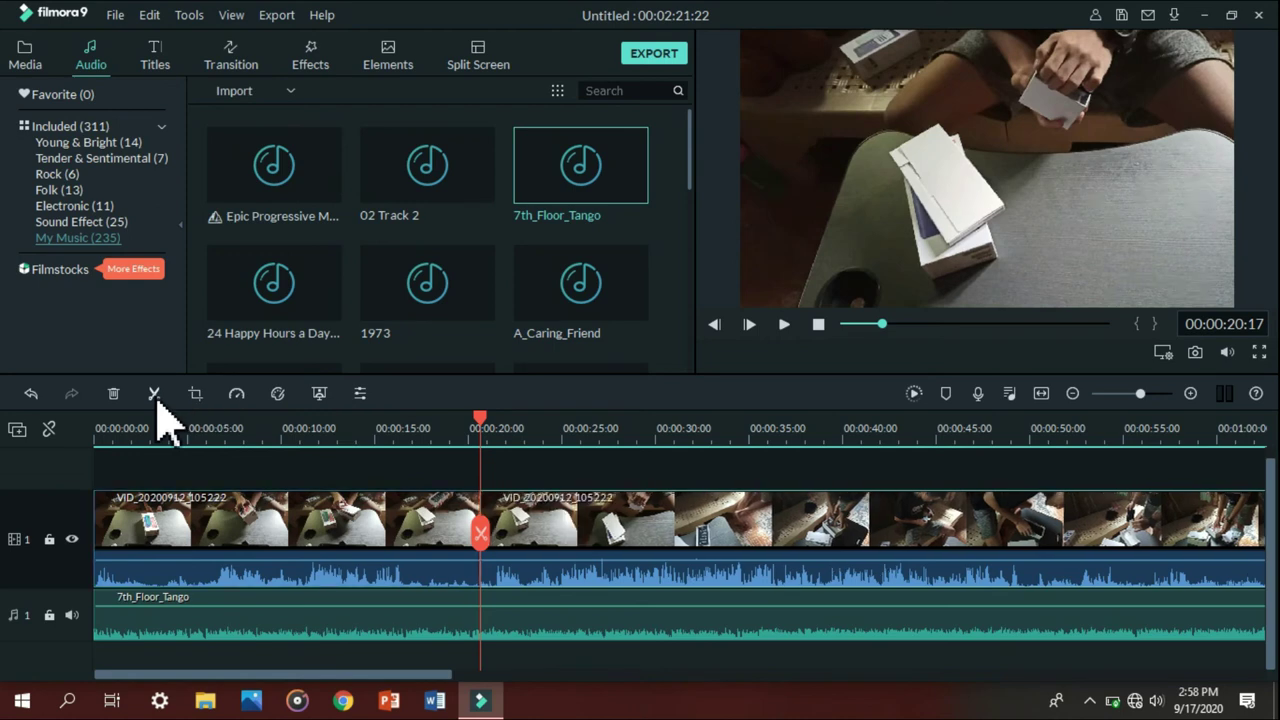
Pull the second part of the split video away from the first part and delete it from the timeline.
drag(543, 537, 570, 510)
drag(797, 534, 664, 543)
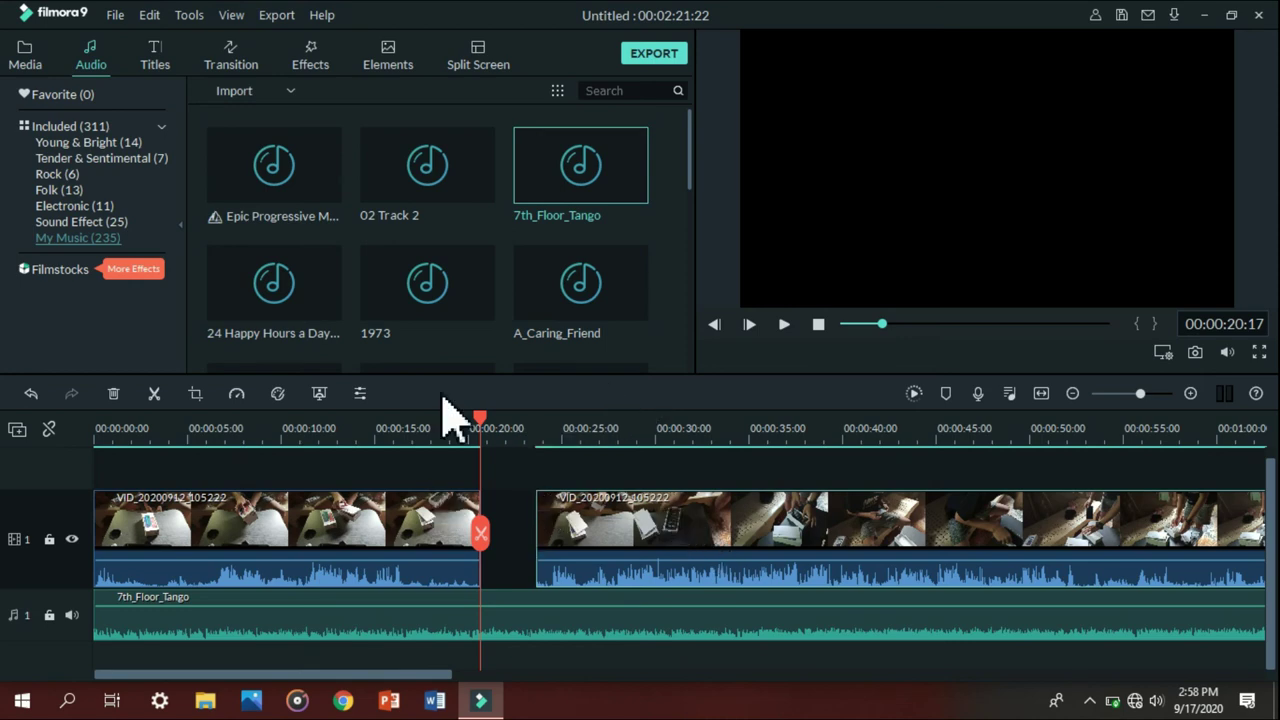
click(115, 395)
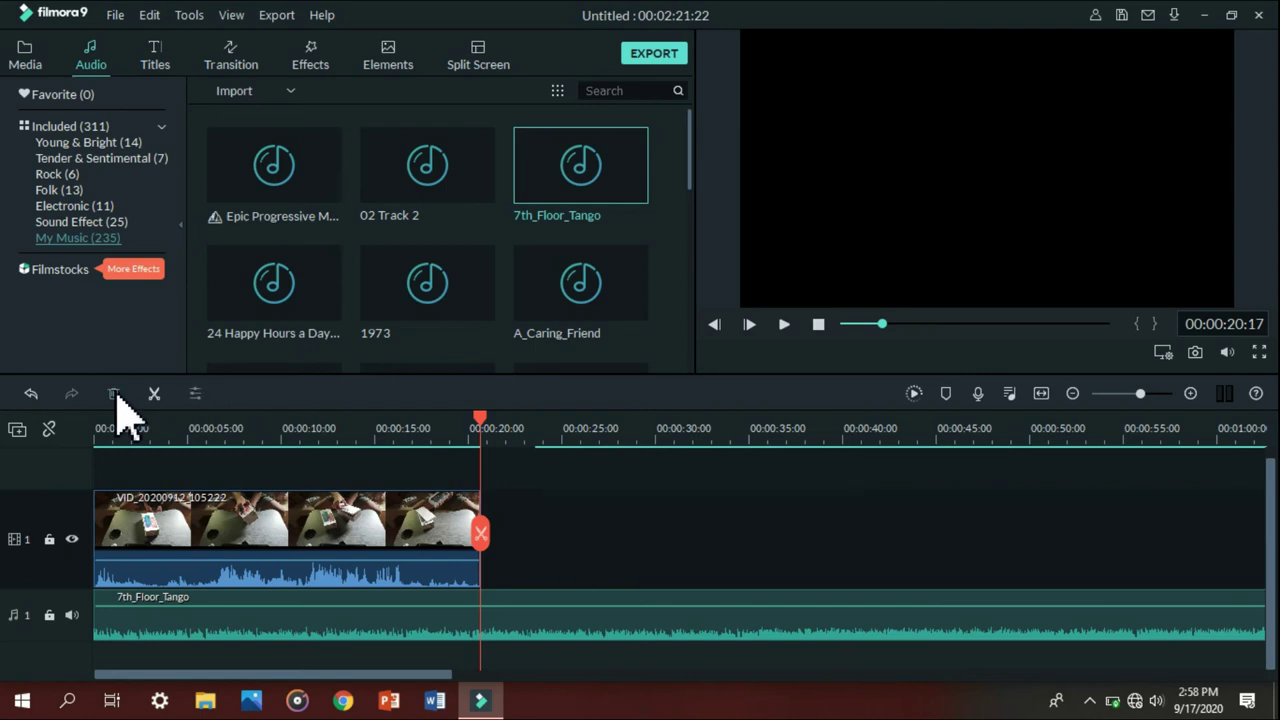
Return the playhead to the start and place VID_20200912_105222 from the project media directly after the remaining clip on video track 1.
click(243, 432)
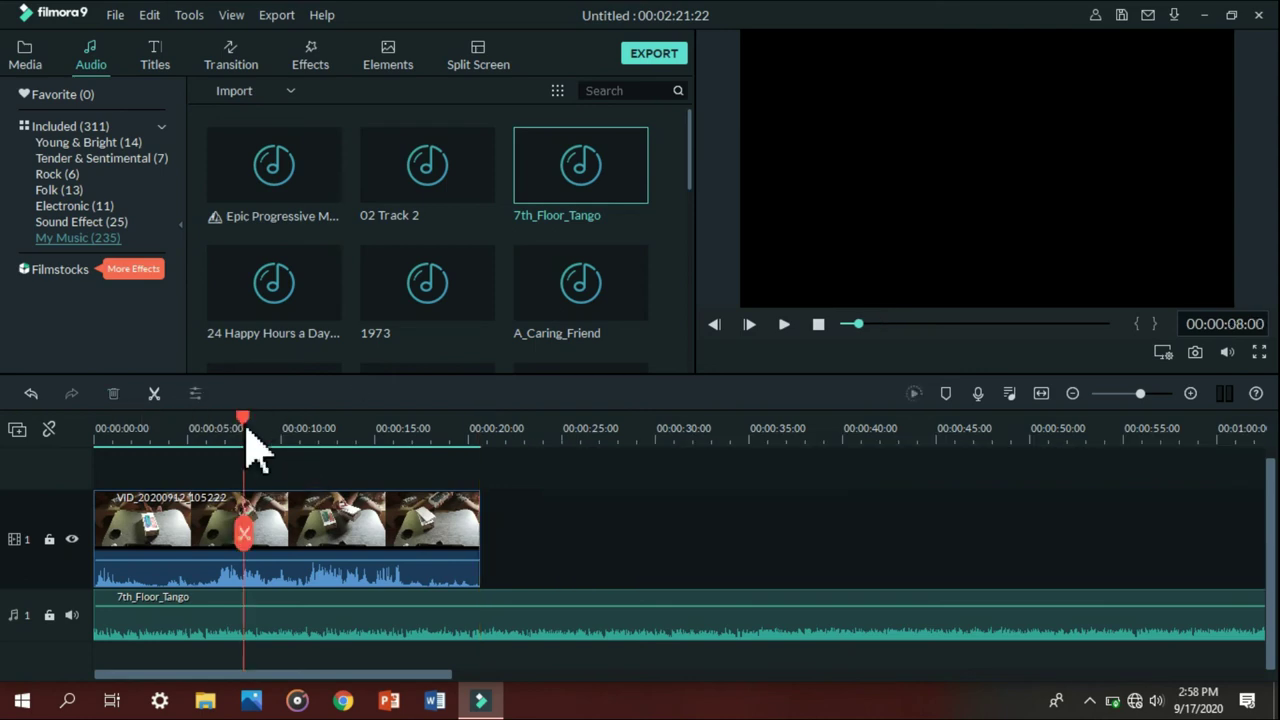
drag(248, 428, 42, 428)
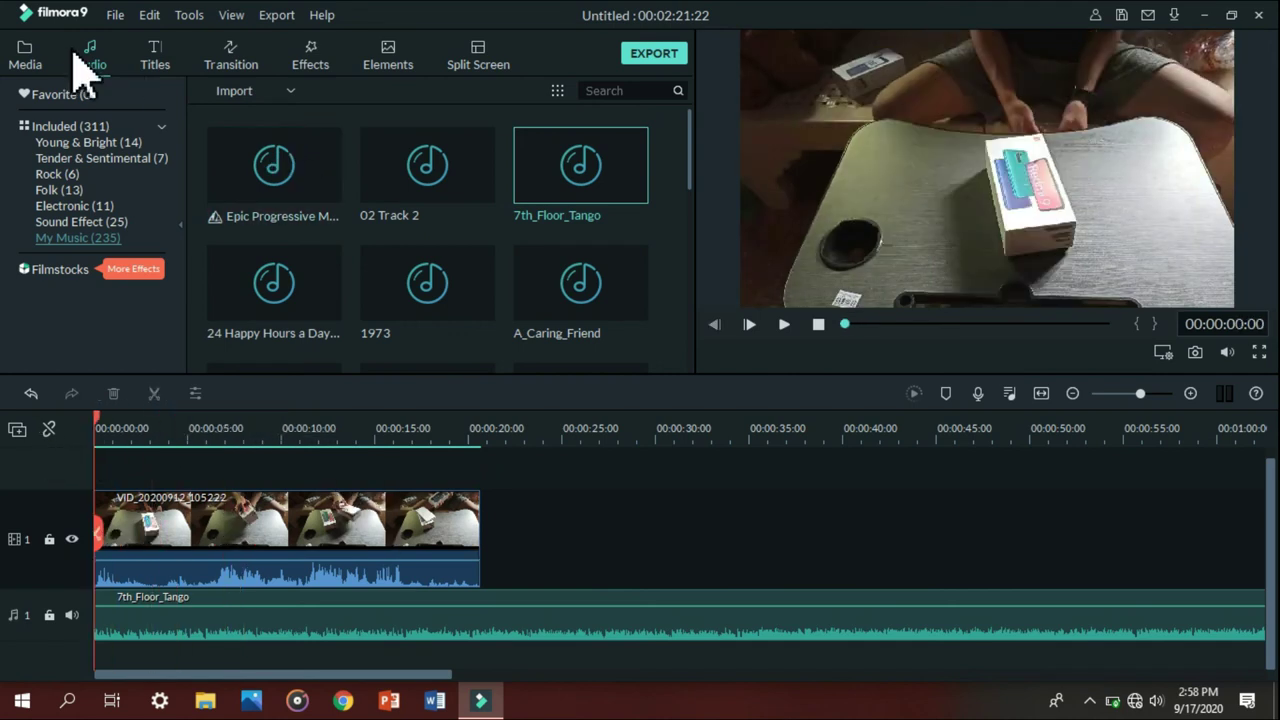
click(25, 58)
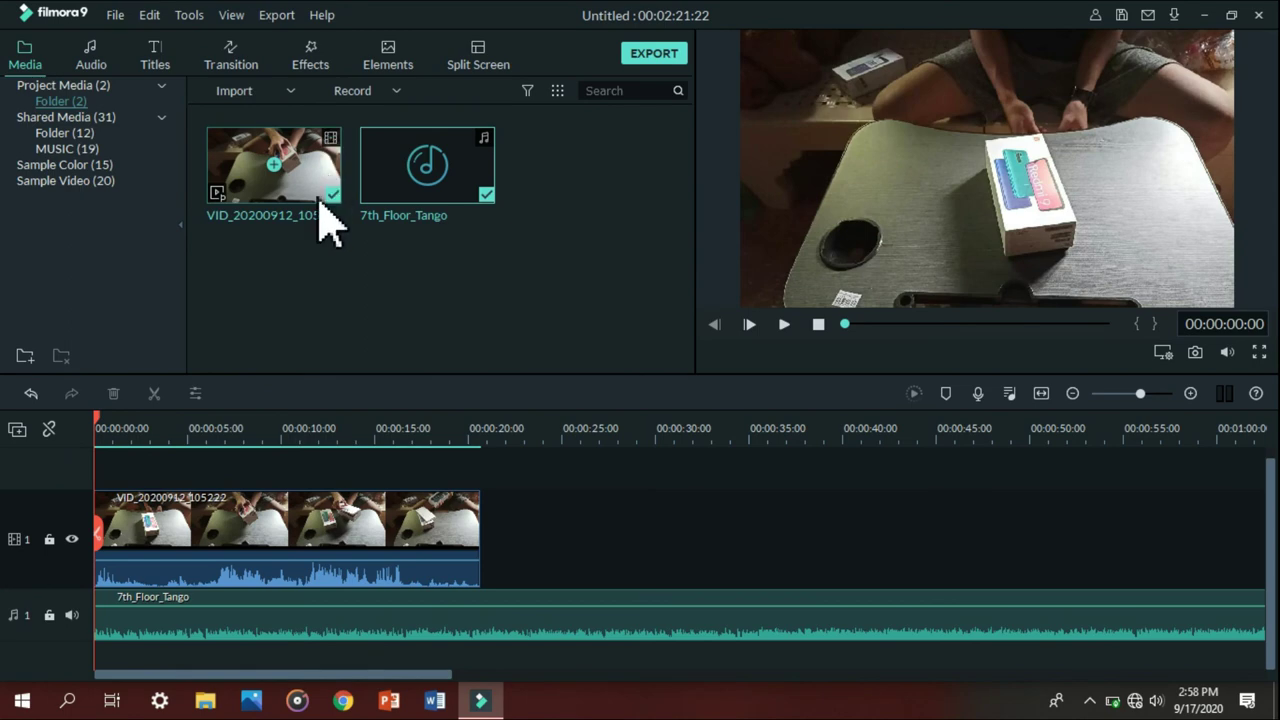
drag(305, 215, 492, 562)
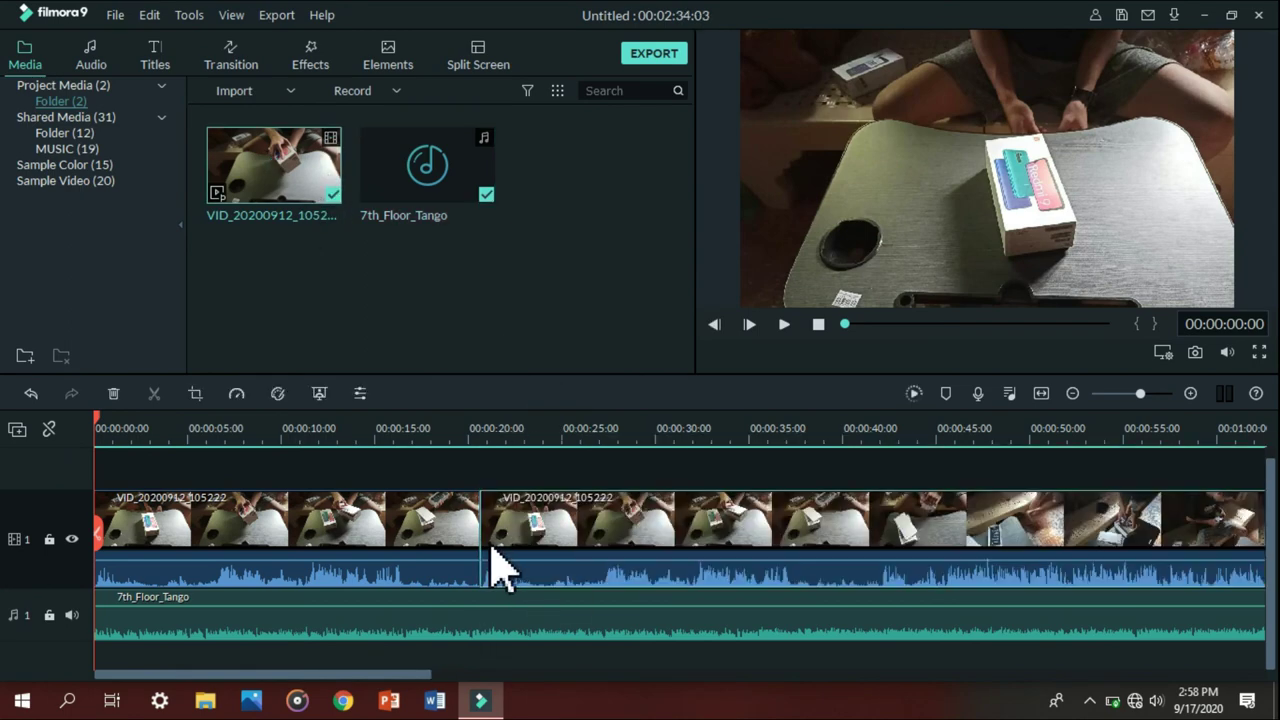
Split the second video clip on track 1 at 00:00:37:07.
click(709, 441)
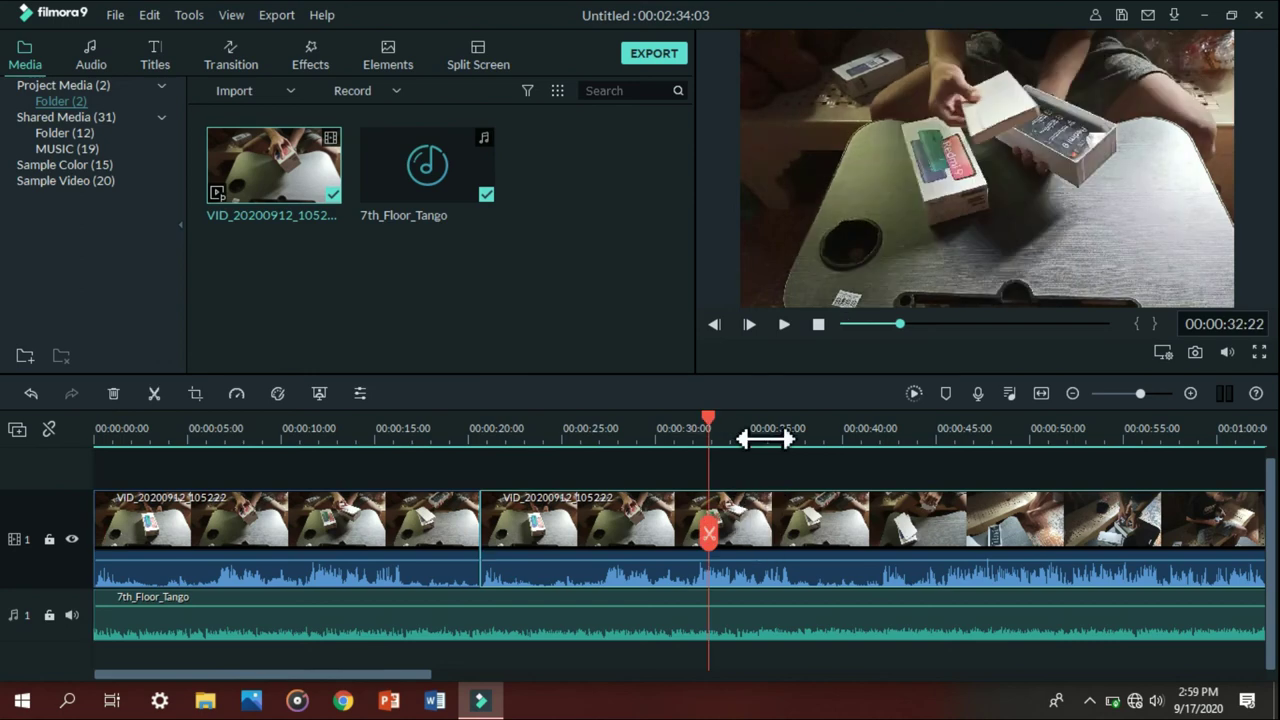
click(741, 428)
click(794, 422)
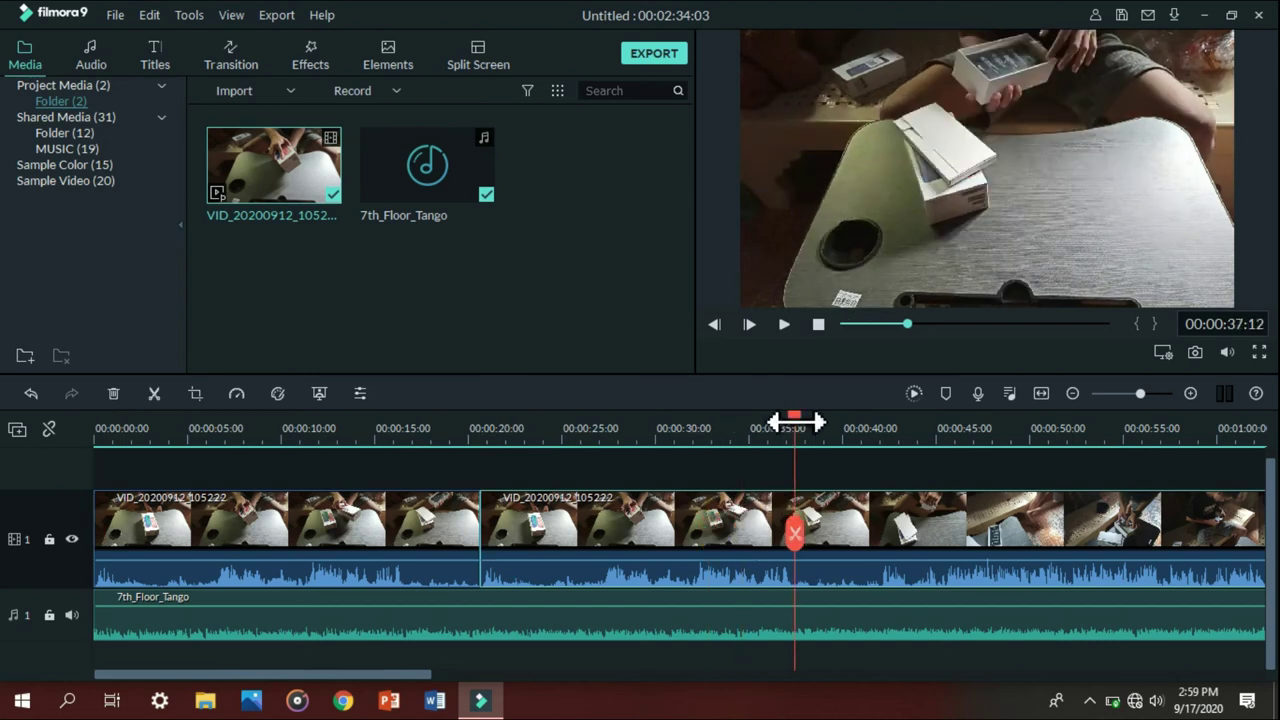
click(751, 422)
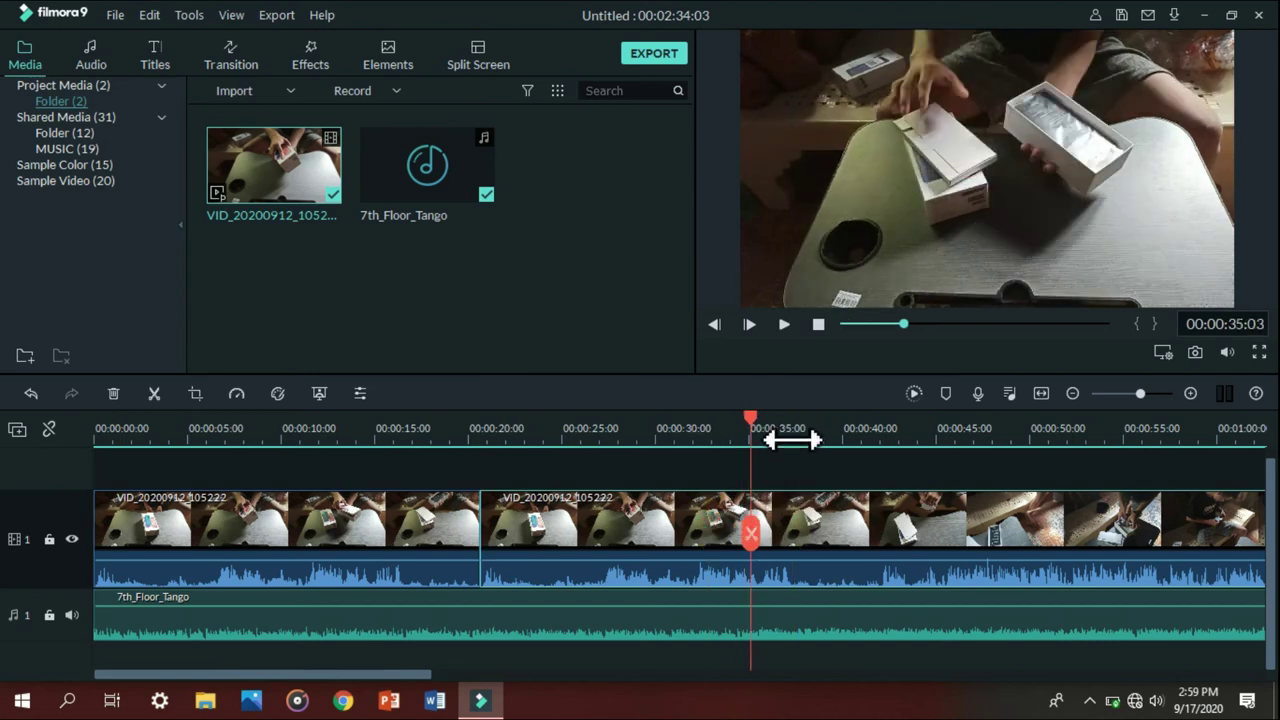
click(790, 440)
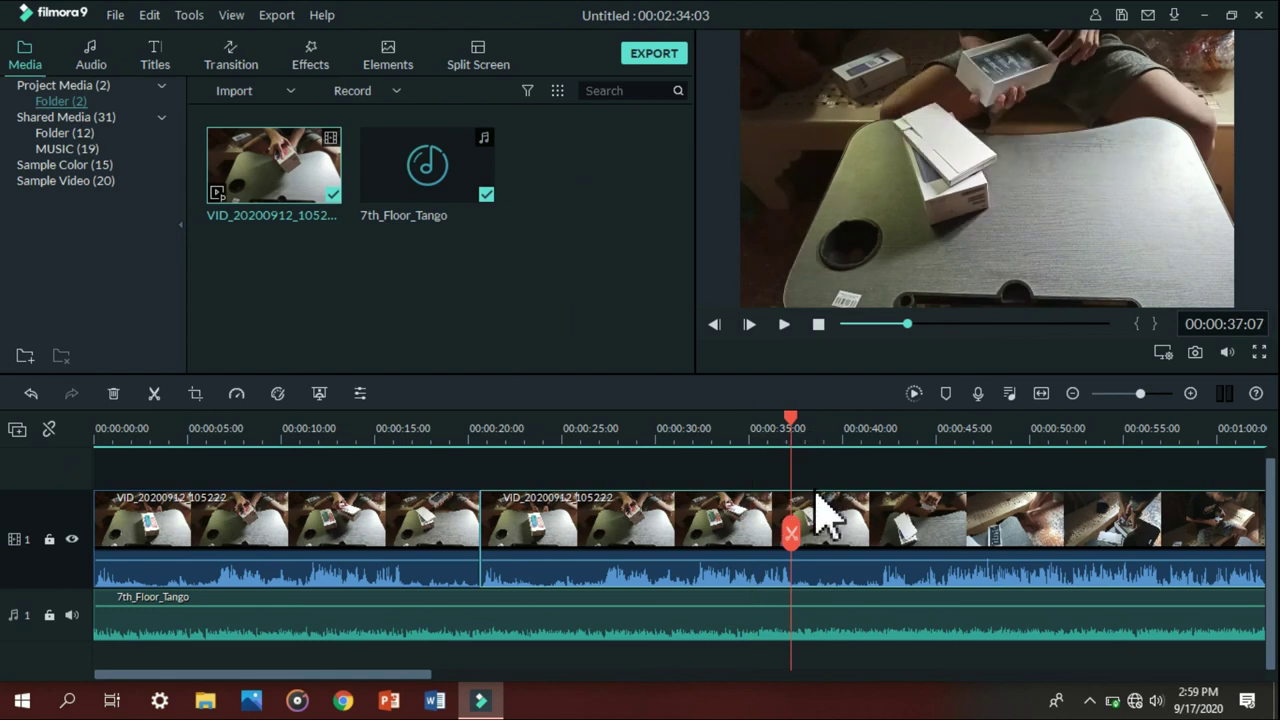
click(155, 394)
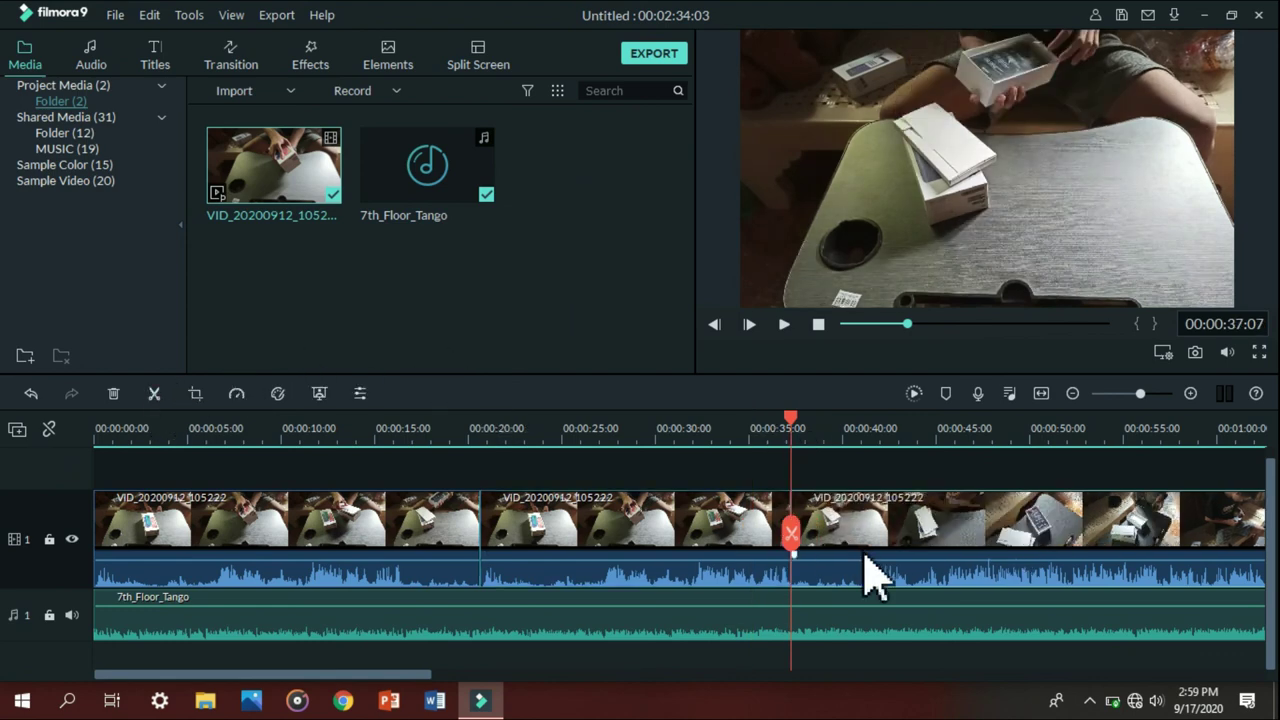
Delete the part of the second video clip after the split at 00:00:37:07 and return the playhead to the start.
click(113, 394)
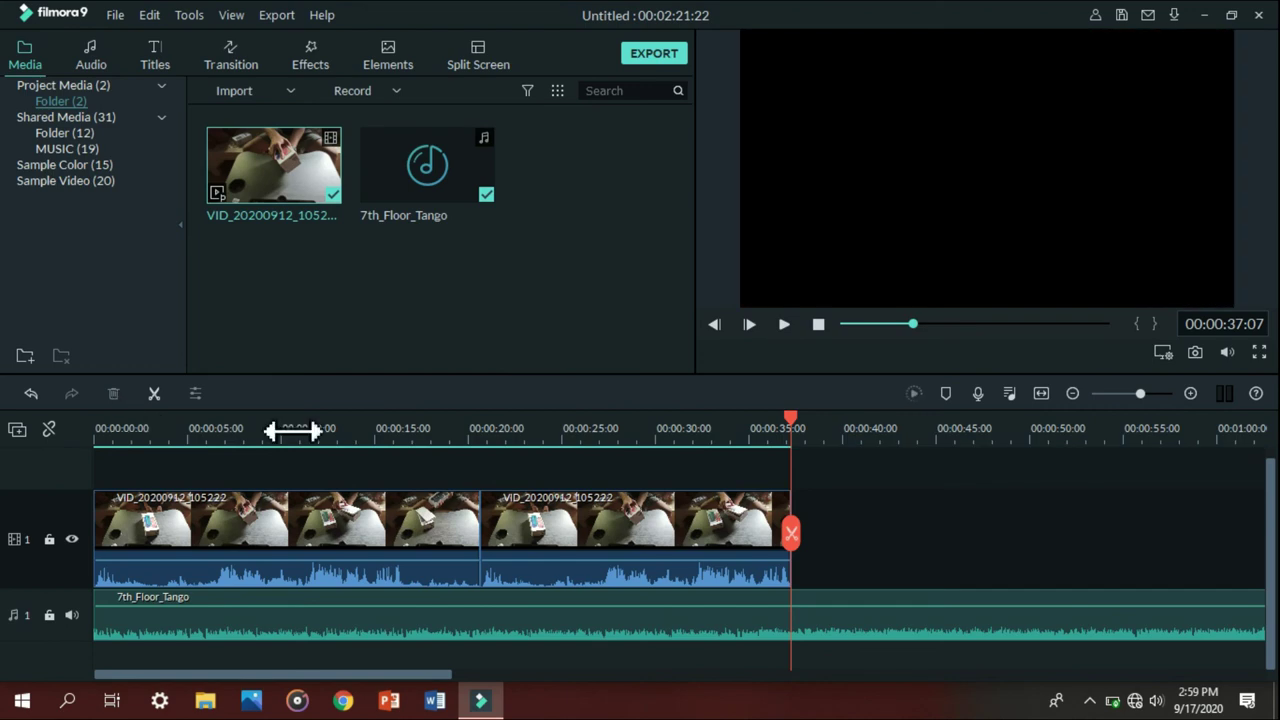
click(257, 436)
drag(257, 443, 86, 457)
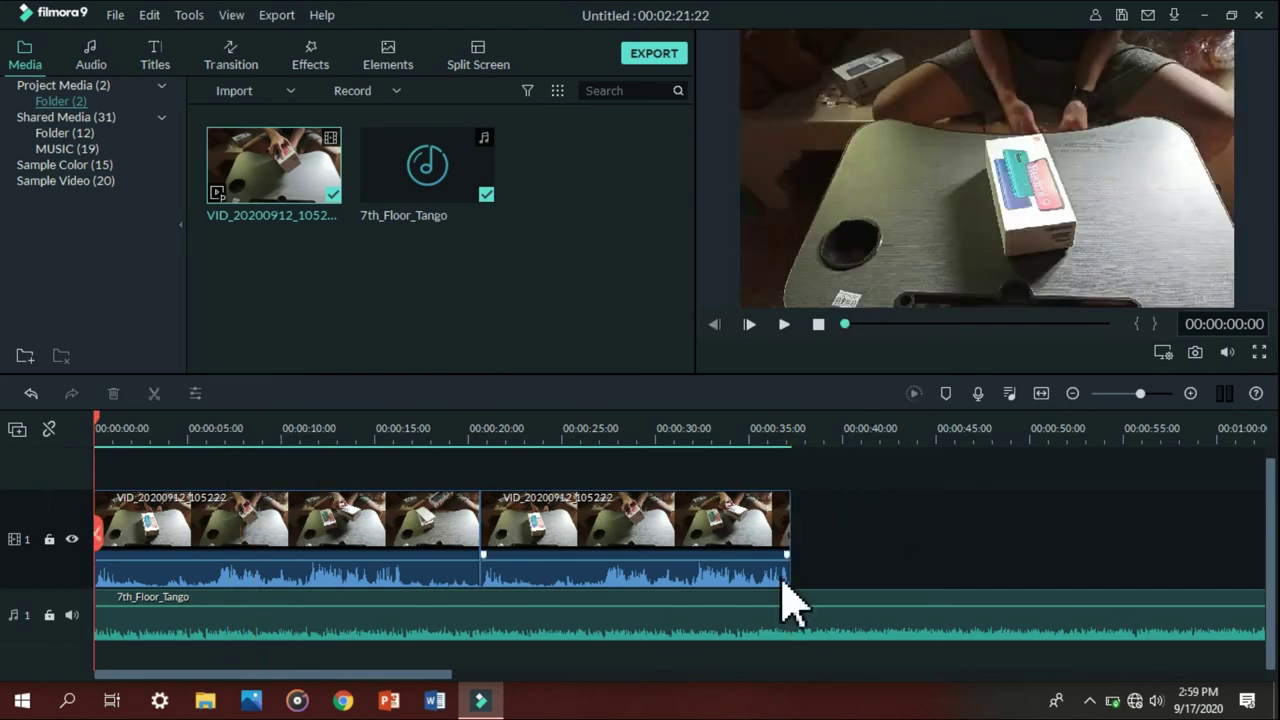
Split the 7th_Floor_Tango music clip at 00:00:38:10, just past the end of the video, and delete its remaining part.
click(720, 635)
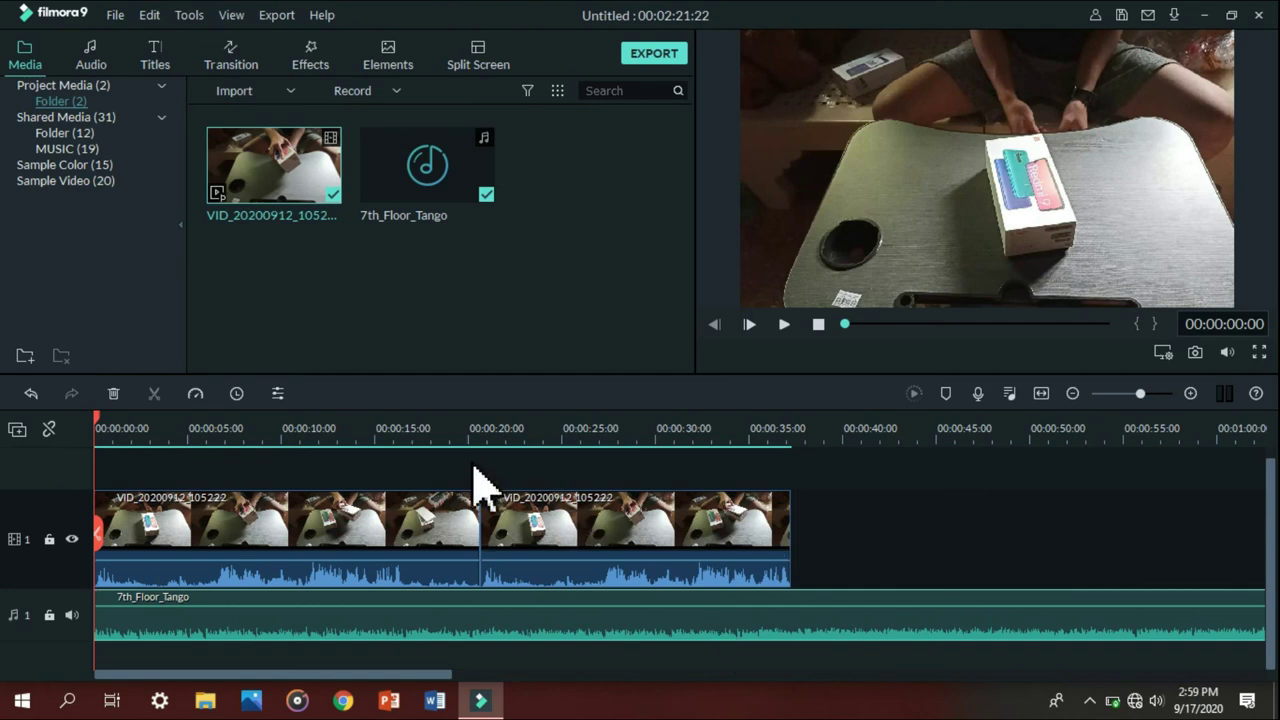
click(238, 436)
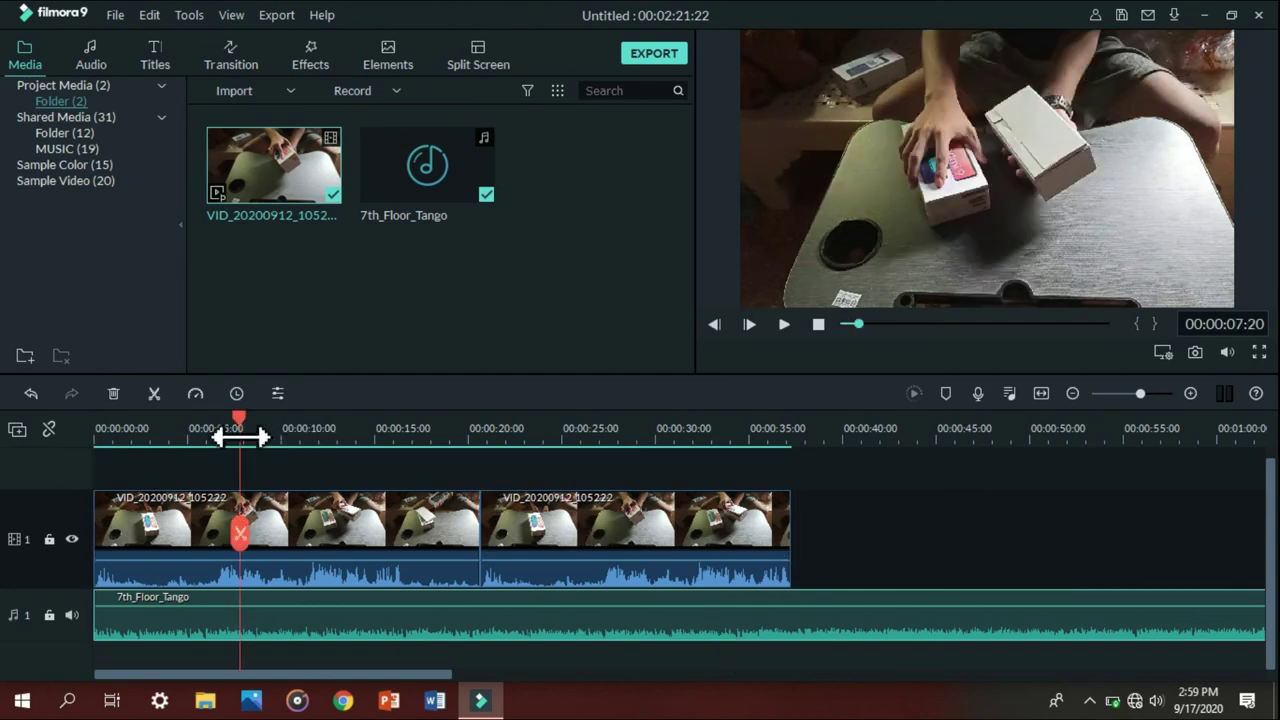
click(428, 441)
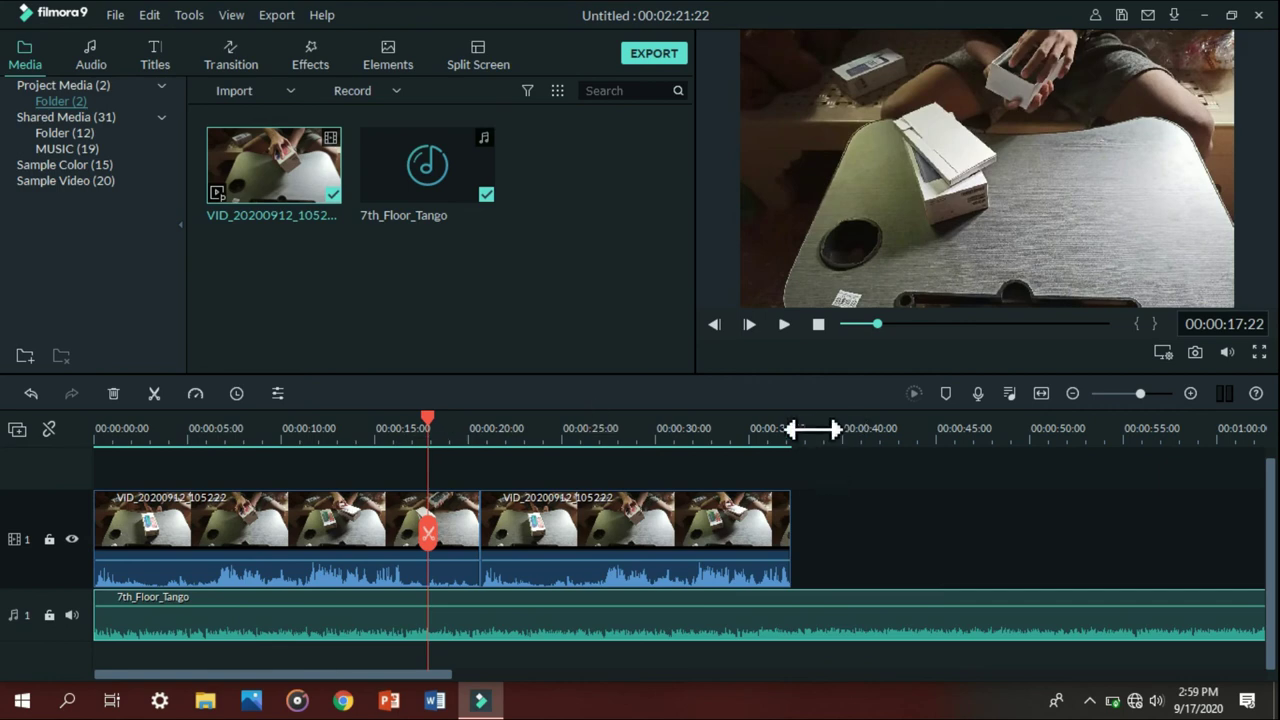
click(812, 429)
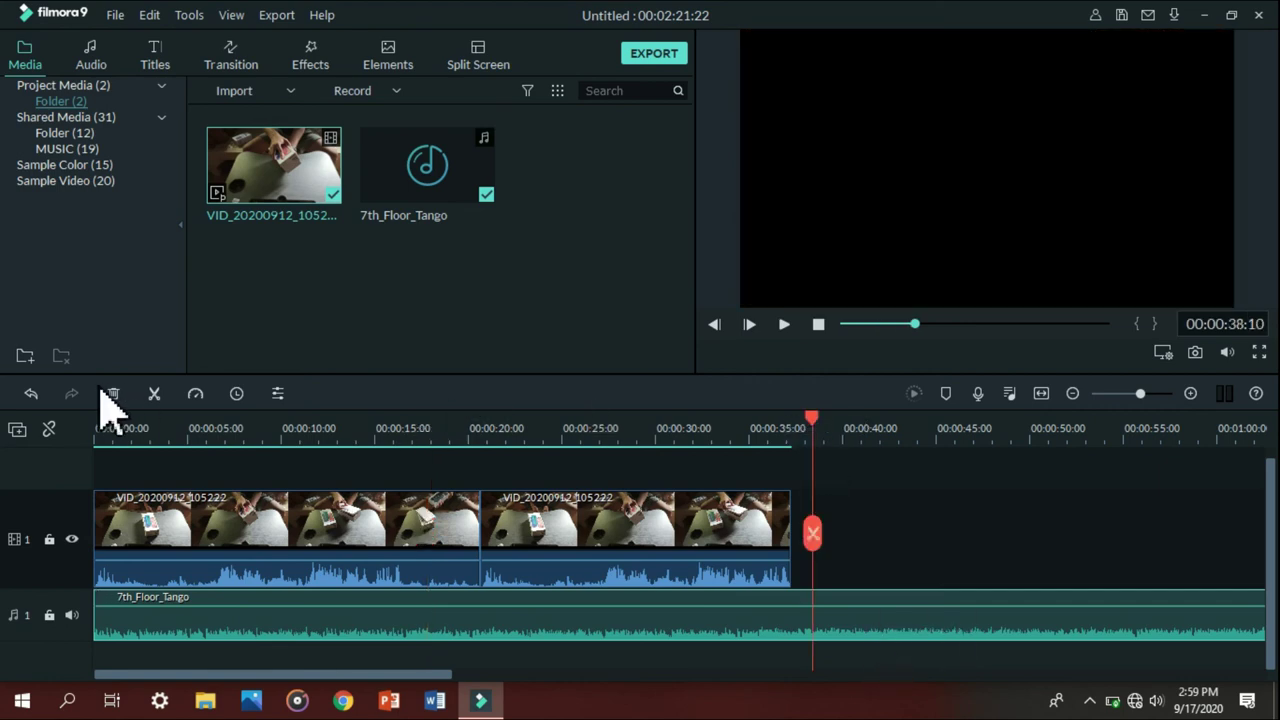
click(158, 399)
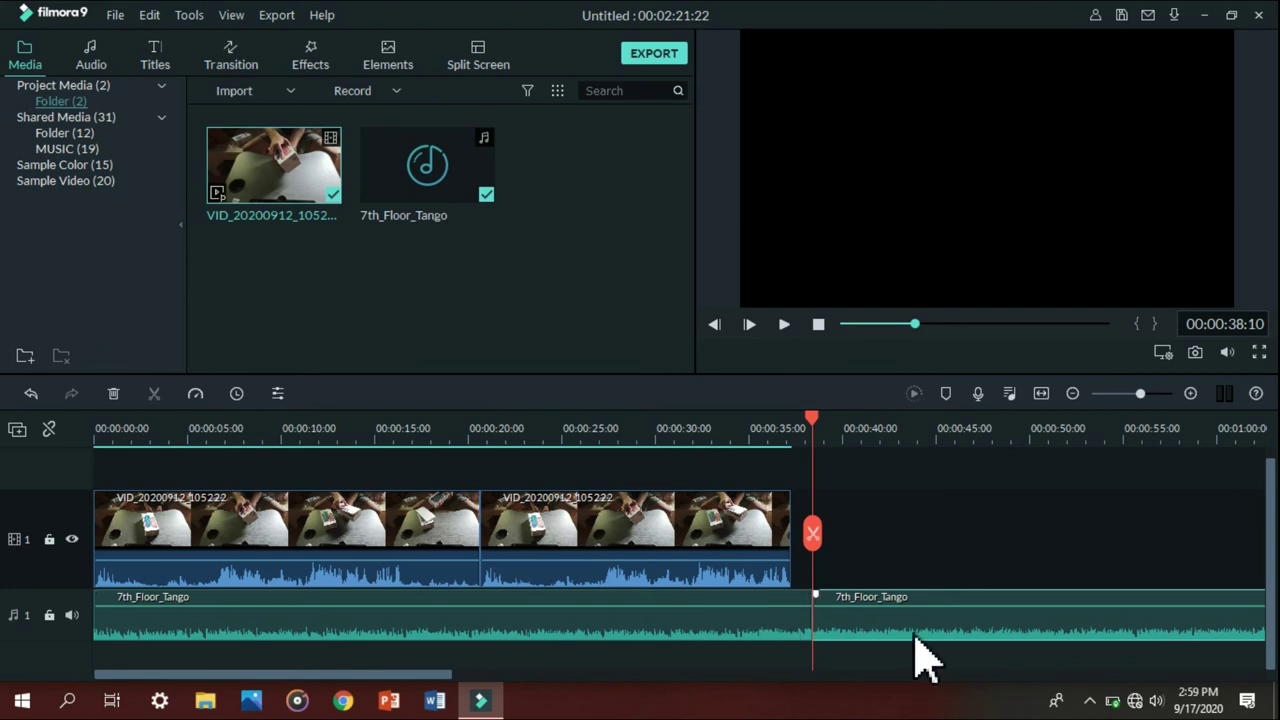
click(113, 394)
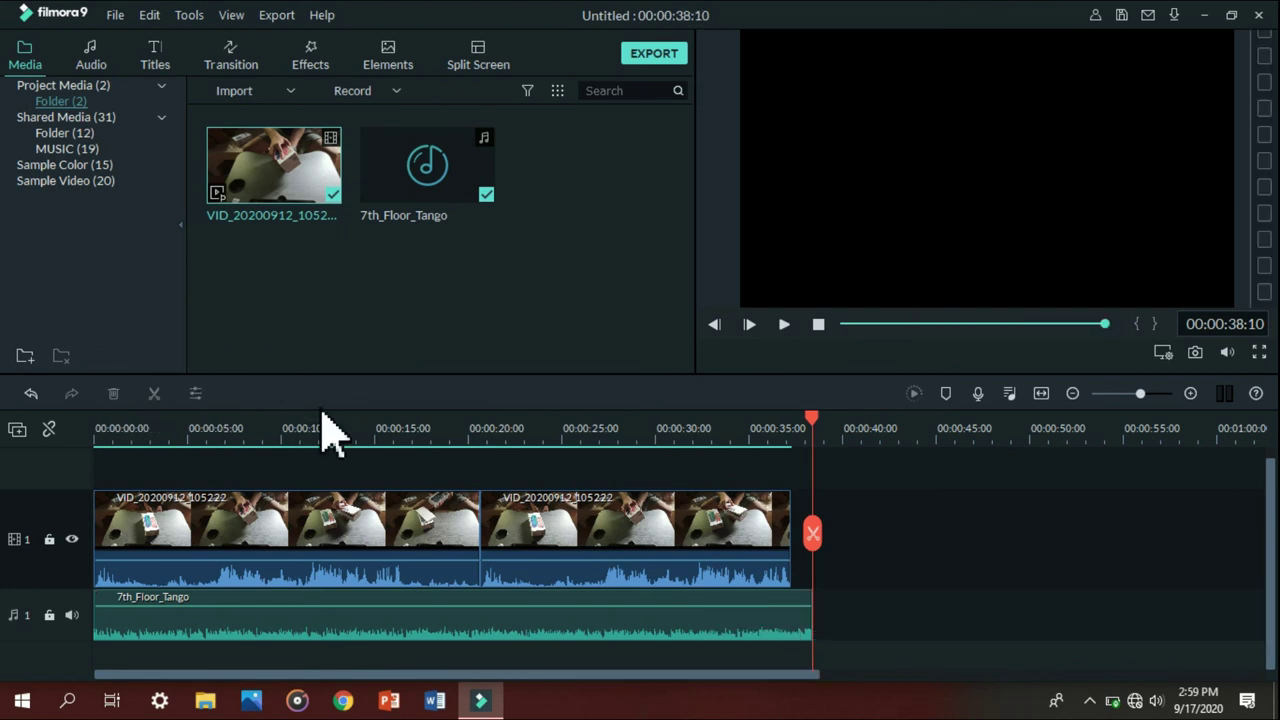
Move the playhead near the start, fit the whole project in the timeline and dismiss the low-battery notice.
click(130, 428)
drag(120, 423, 40, 428)
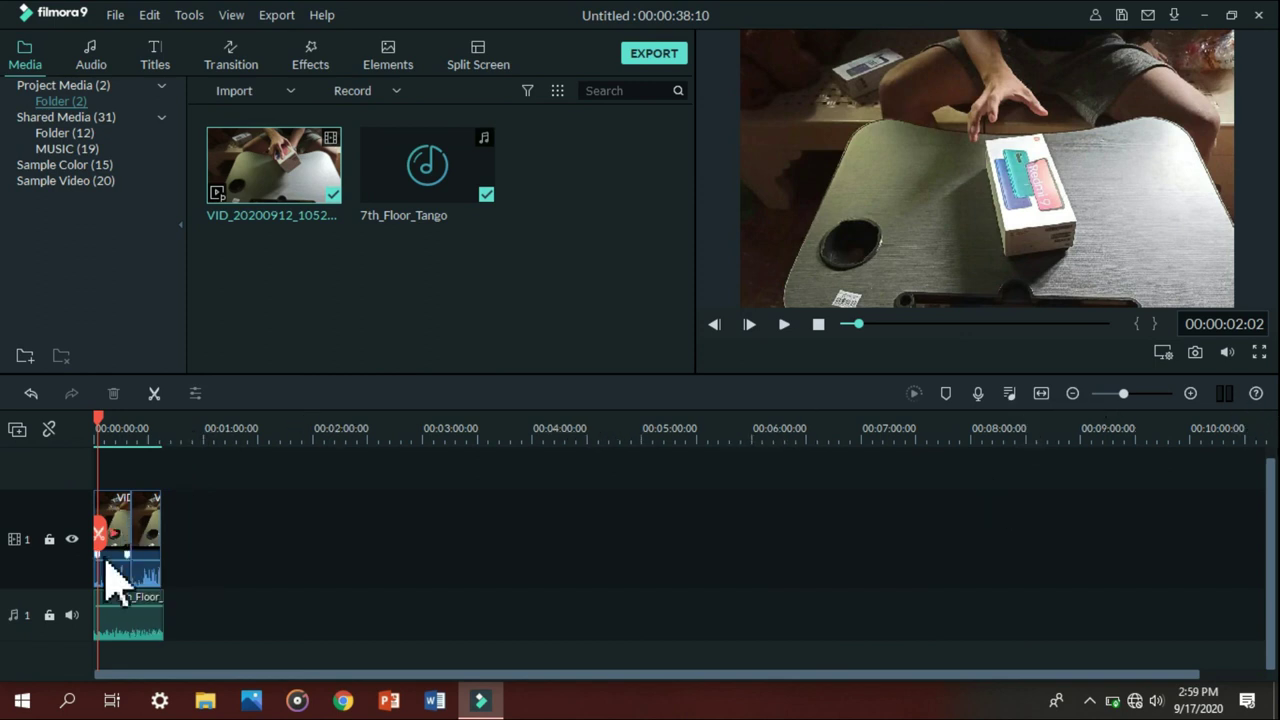
click(1041, 393)
click(1043, 393)
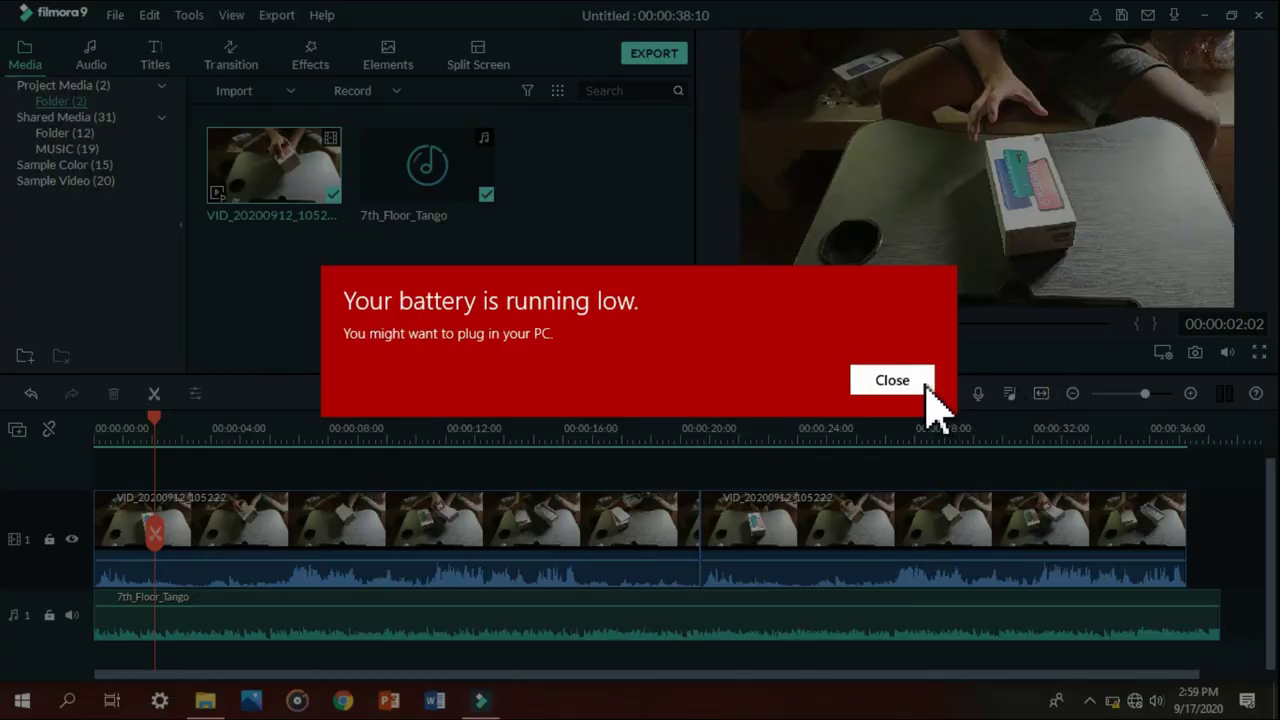
click(924, 382)
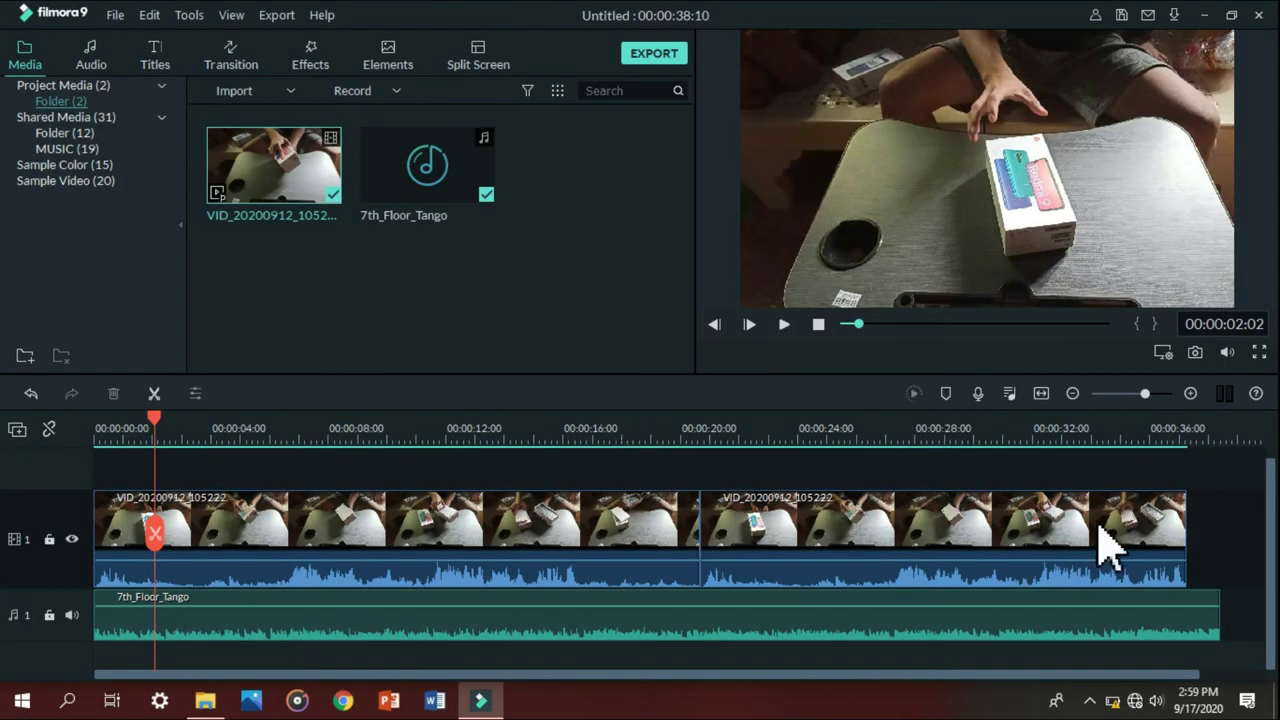